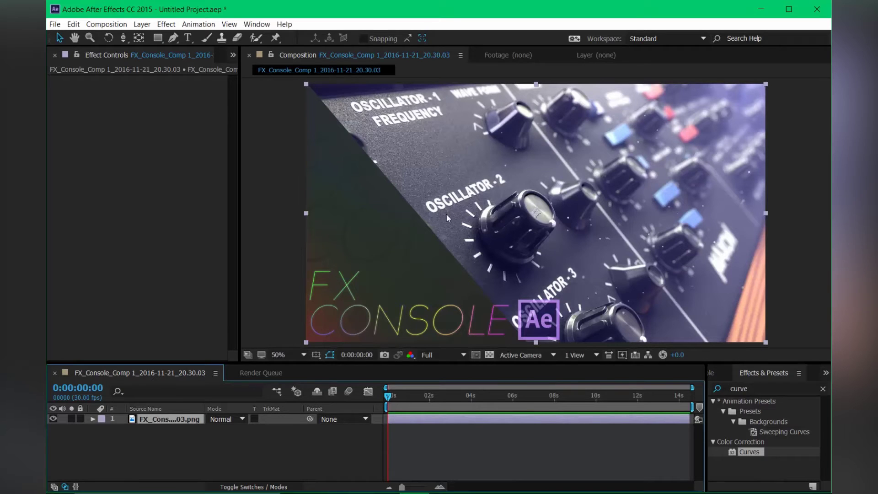
# Step: In FX Console settings, define a custom launch shortcut adding Alt and Shift
pyautogui.hotkey('ctrl', 'space')
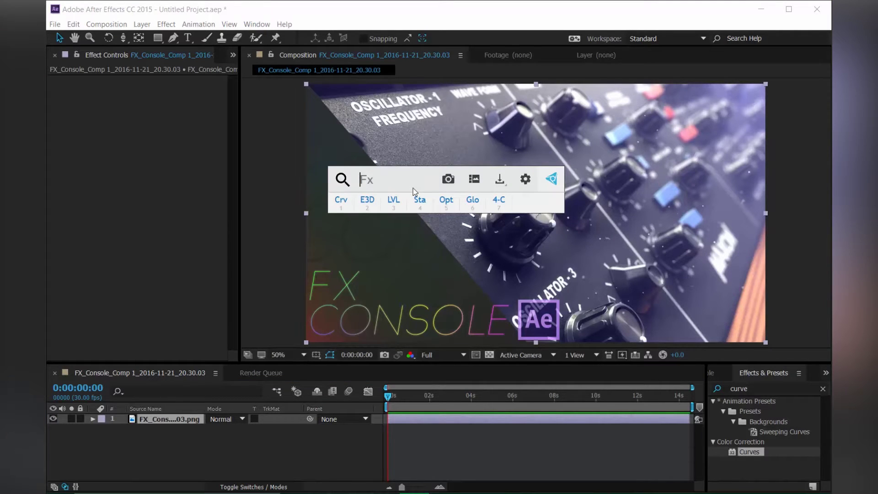
pyautogui.click(528, 180)
pyautogui.click(251, 120)
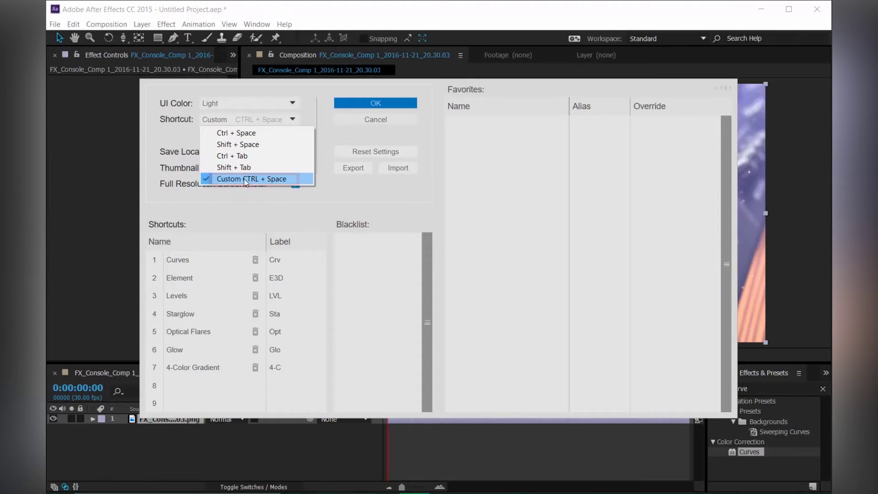
pyautogui.click(265, 183)
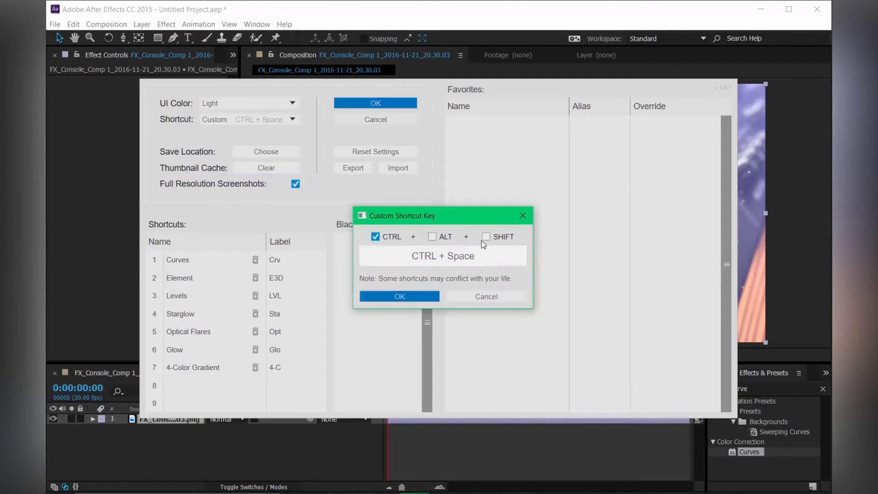
pyautogui.click(432, 237)
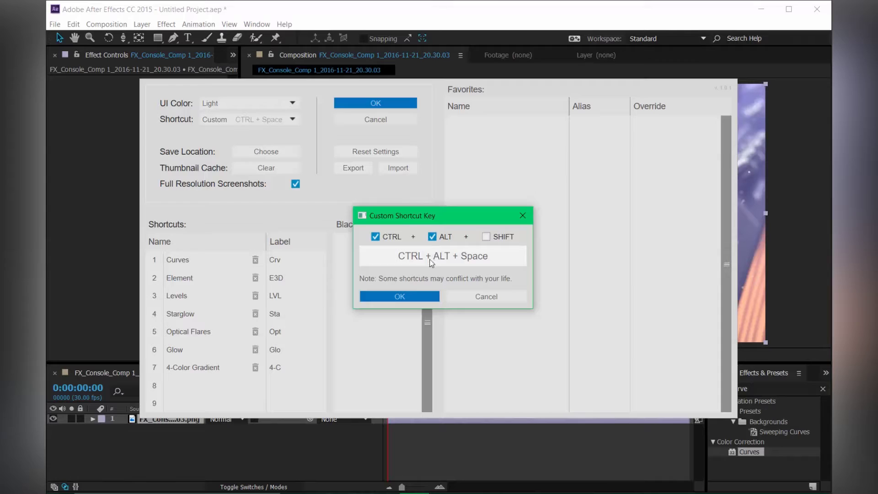
pyautogui.click(488, 237)
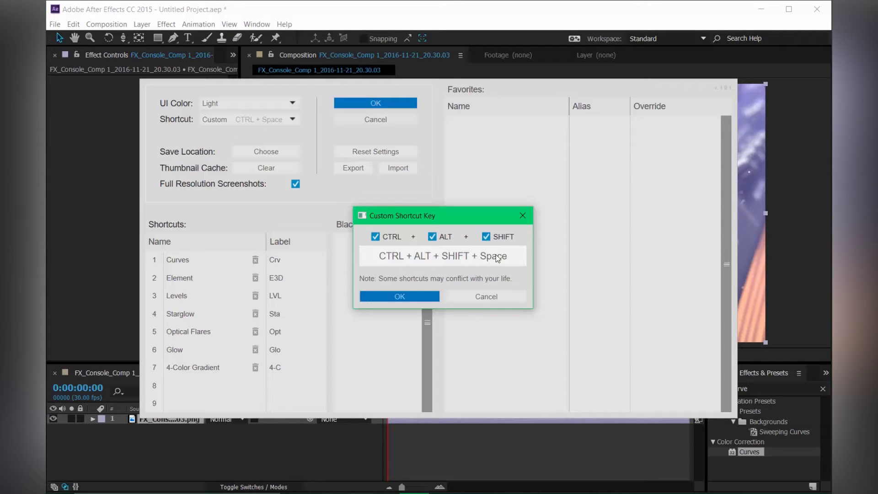
# Step: Revert the custom shortcut to the original Ctrl+Space, confirm it and close the settings
pyautogui.press('Tab')
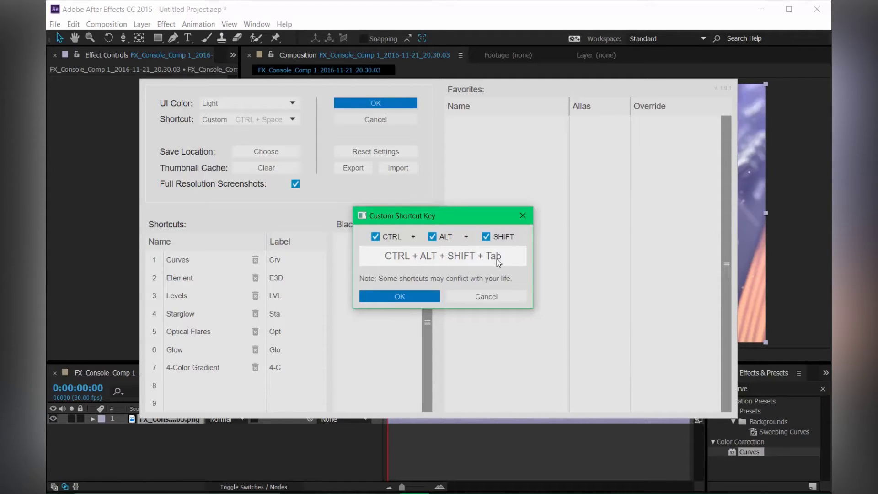
pyautogui.click(487, 237)
pyautogui.click(432, 237)
pyautogui.press('space')
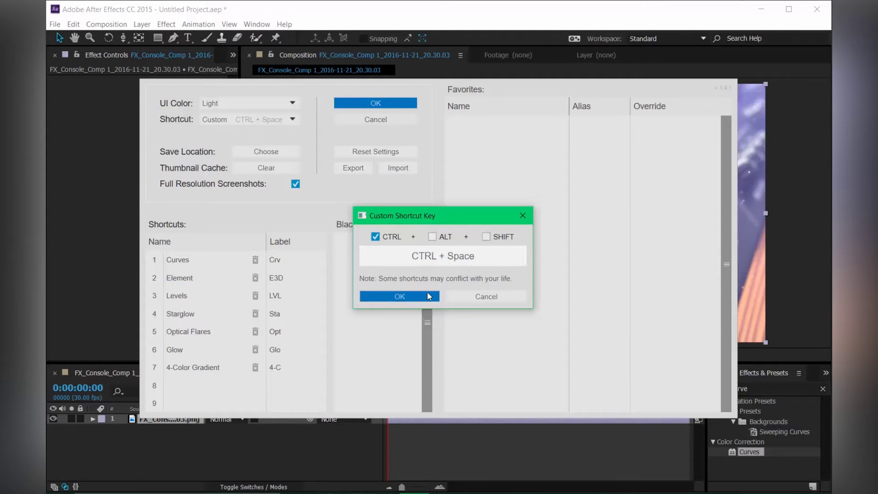
pyautogui.click(399, 296)
pyautogui.click(391, 105)
# Step: Apply Curves, then Glow, to the image layer by searching 'curve' and 'glow' in FX Console
pyautogui.hotkey('ctrl', 'space')
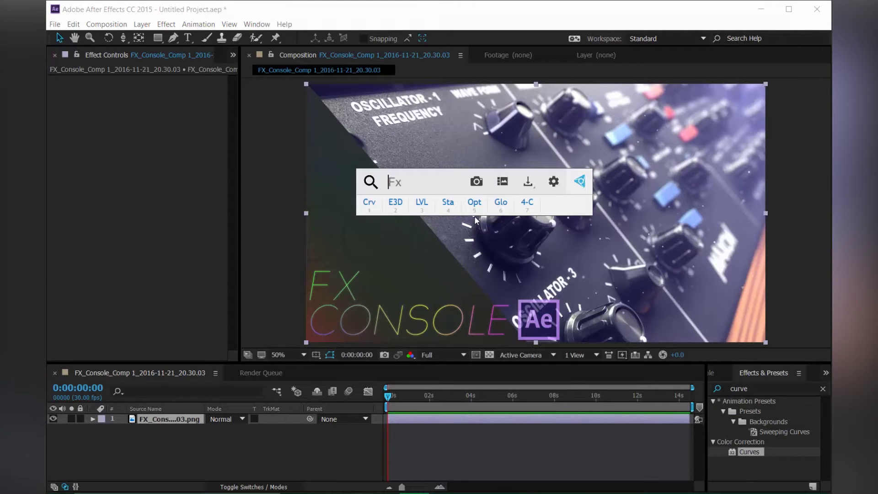
pyautogui.write('curve')
pyautogui.press('Return')
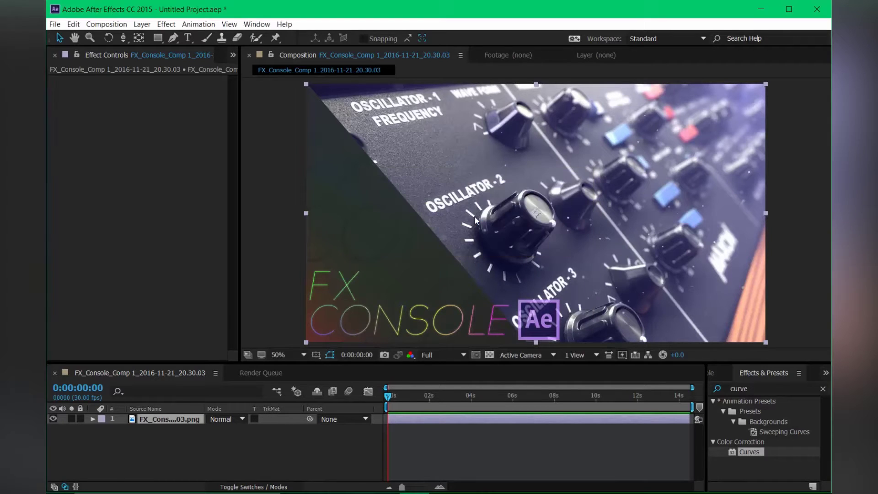
pyautogui.hotkey('ctrl', 'space')
pyautogui.write('glow')
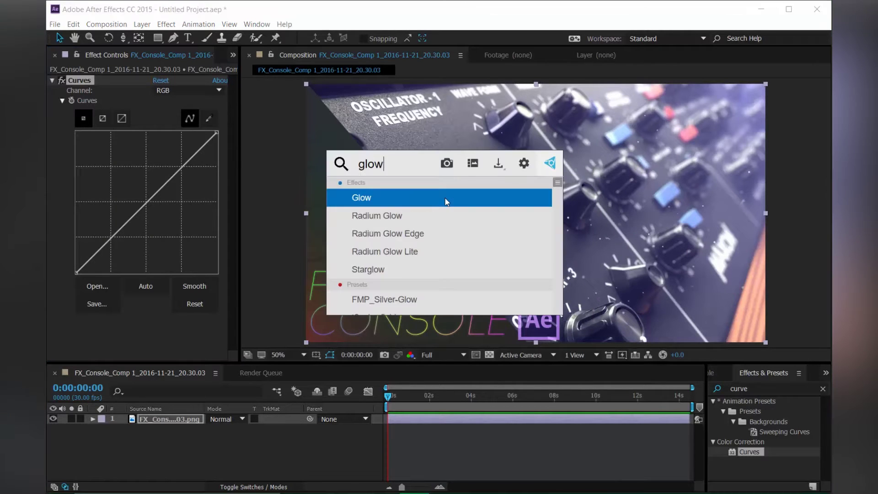
pyautogui.press('Return')
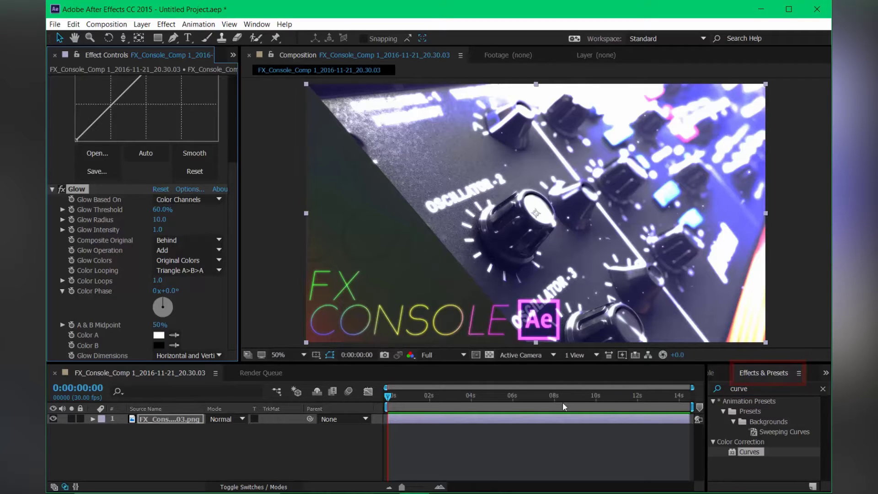
# Step: Delete the Glow and Curves effects from the image layer
pyautogui.click(83, 185)
pyautogui.press('Delete')
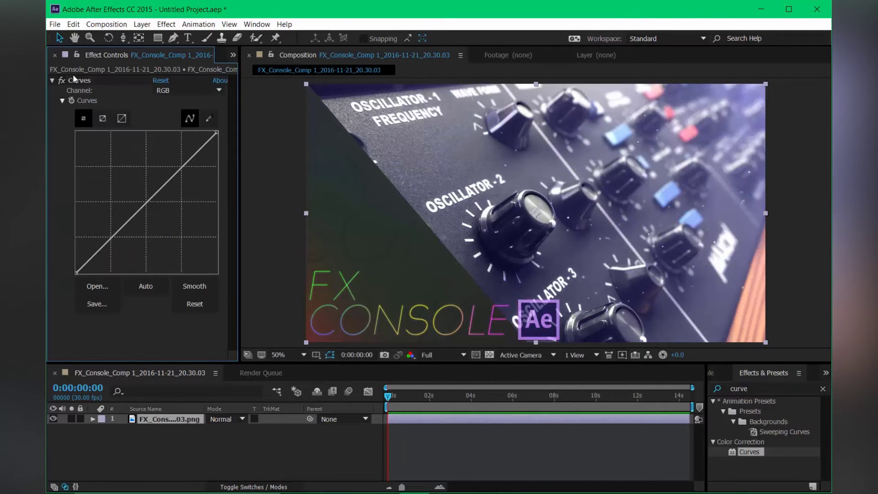
pyautogui.click(72, 74)
pyautogui.press('Delete')
# Step: Reapply Curves and Glow from the Effects & Presets search, then delete Glow again
pyautogui.click(718, 389)
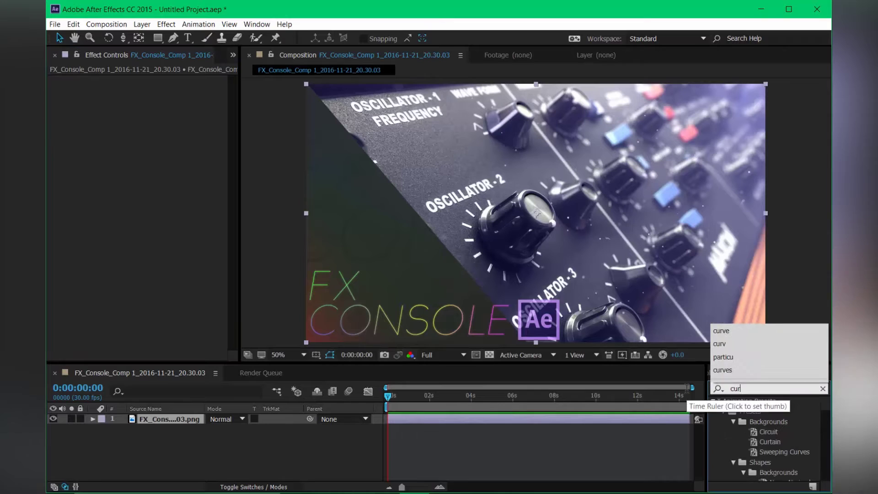
pyautogui.doubleClick(745, 452)
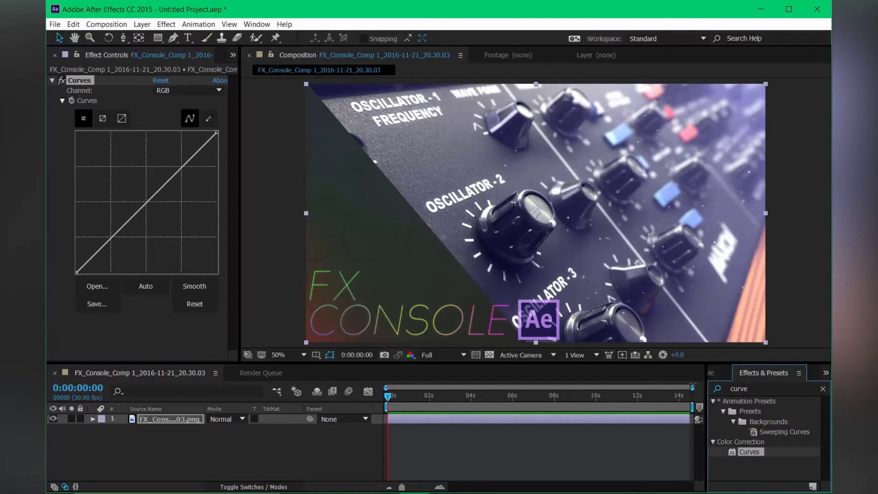
pyautogui.click(756, 388)
pyautogui.write('glow')
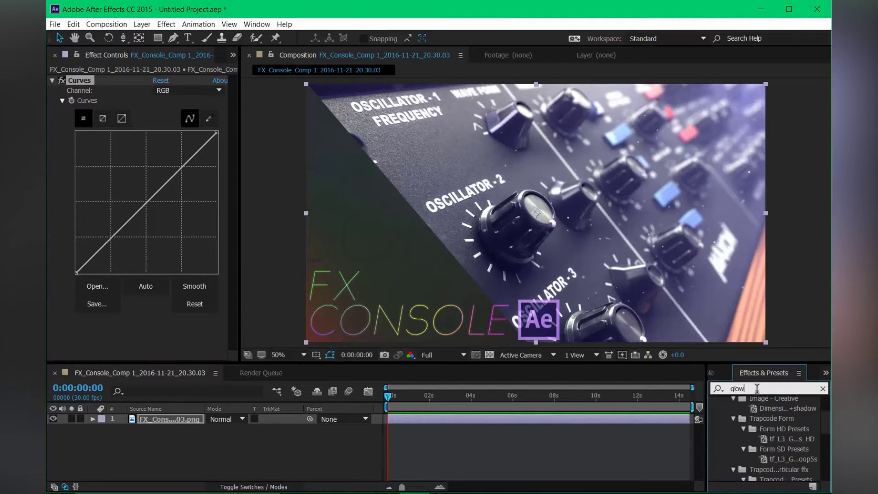
pyautogui.scroll(-5, 769, 439)
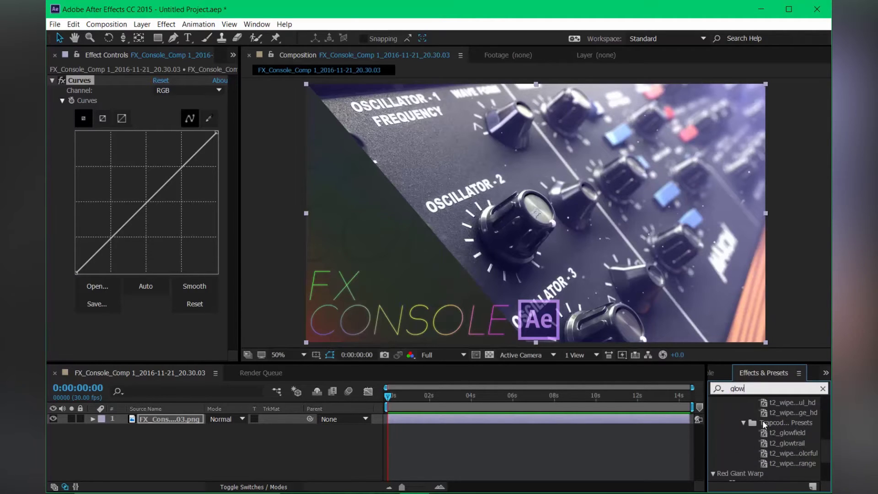
pyautogui.click(747, 455)
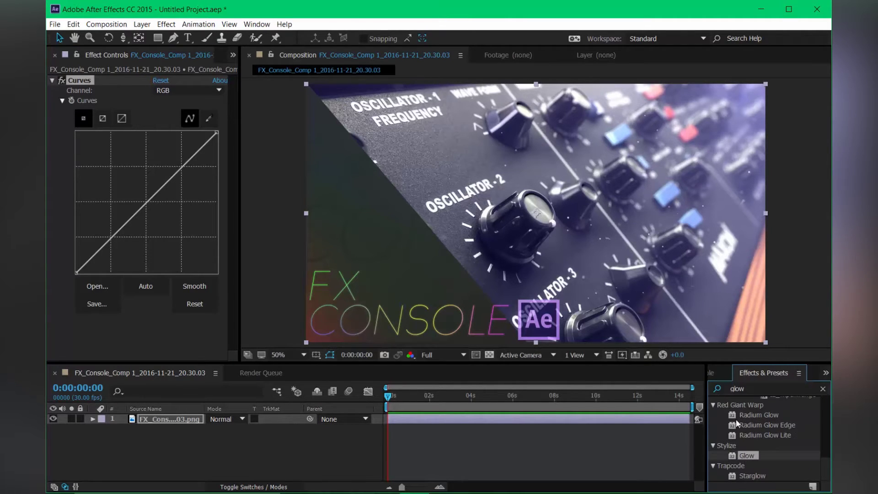
pyautogui.doubleClick(749, 456)
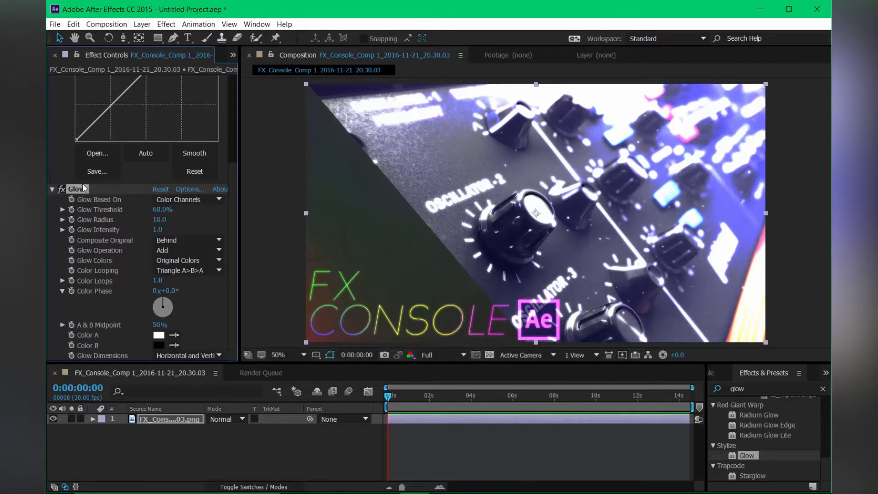
pyautogui.press('Delete')
pyautogui.press('Delete')
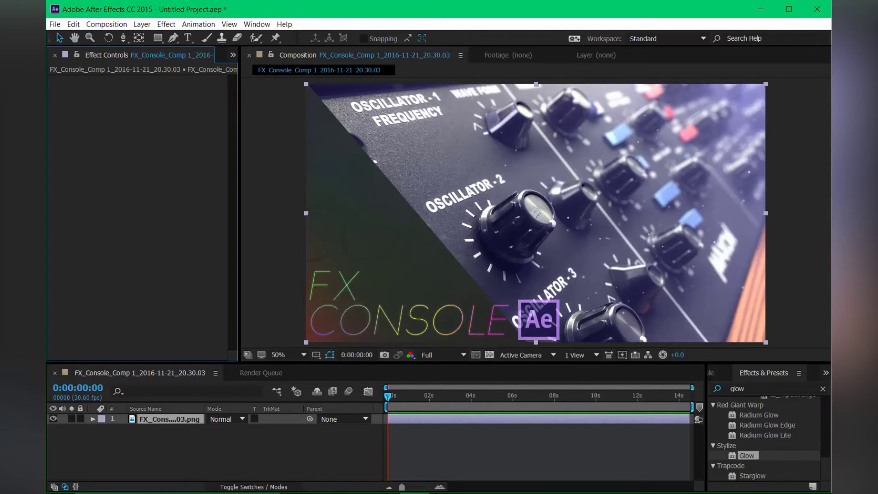
# Step: Create an FX Console shortcut for Curves from the 'curve' search result
pyautogui.hotkey('ctrl', 'space')
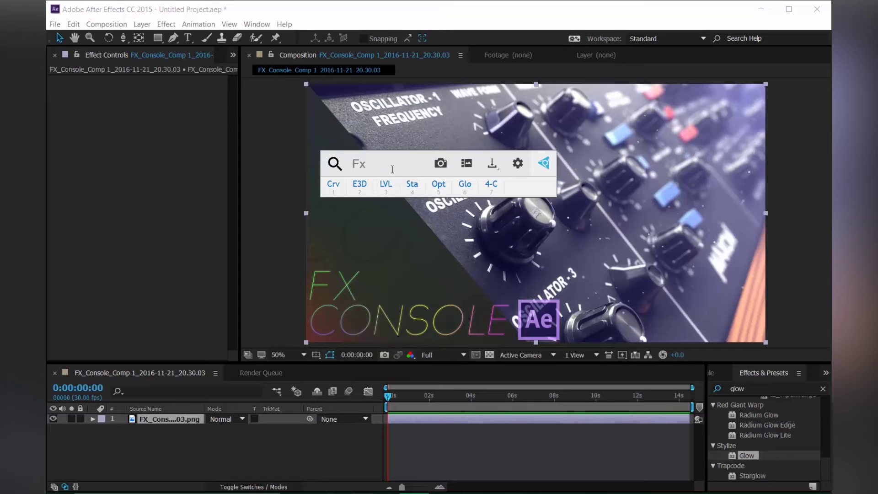
pyautogui.write('curve')
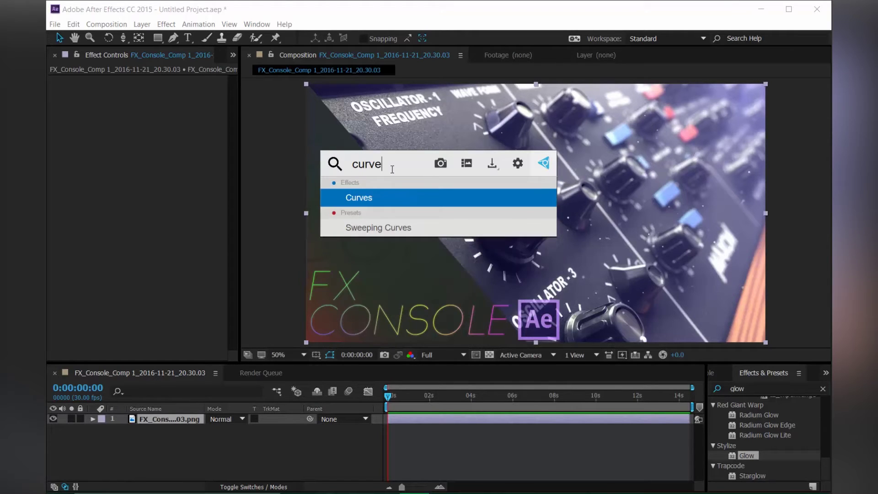
pyautogui.rightClick(369, 193)
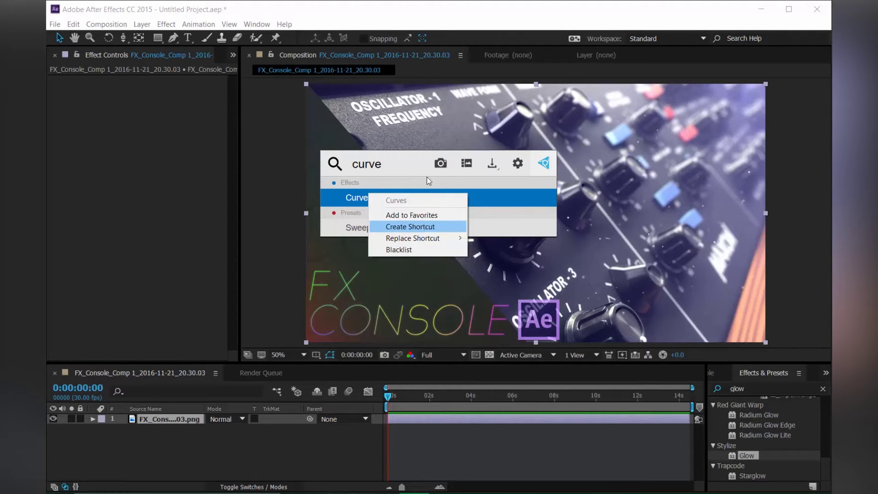
pyautogui.click(421, 229)
pyautogui.hotkey('ctrl', 'space')
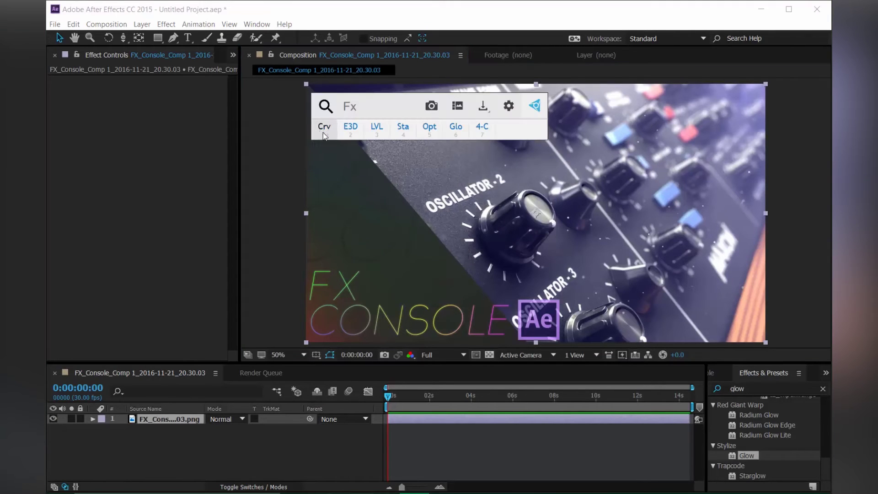
pyautogui.hotkey('ctrl', 'space')
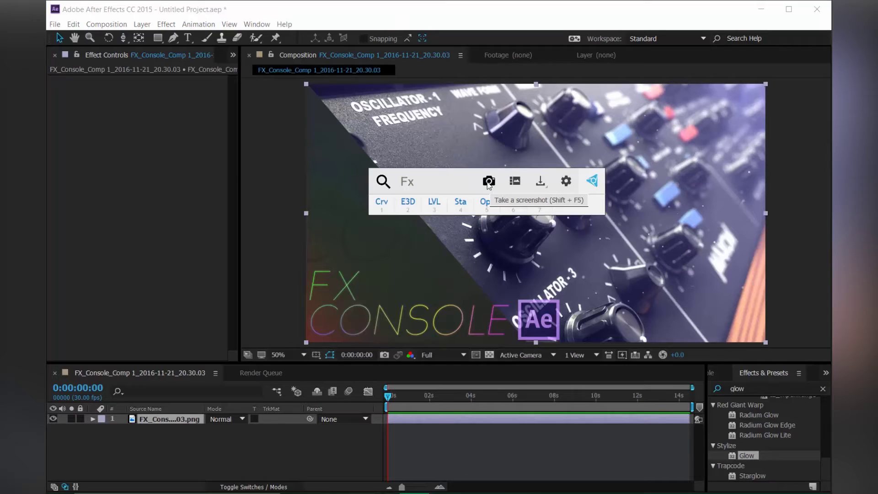
pyautogui.click(112, 26)
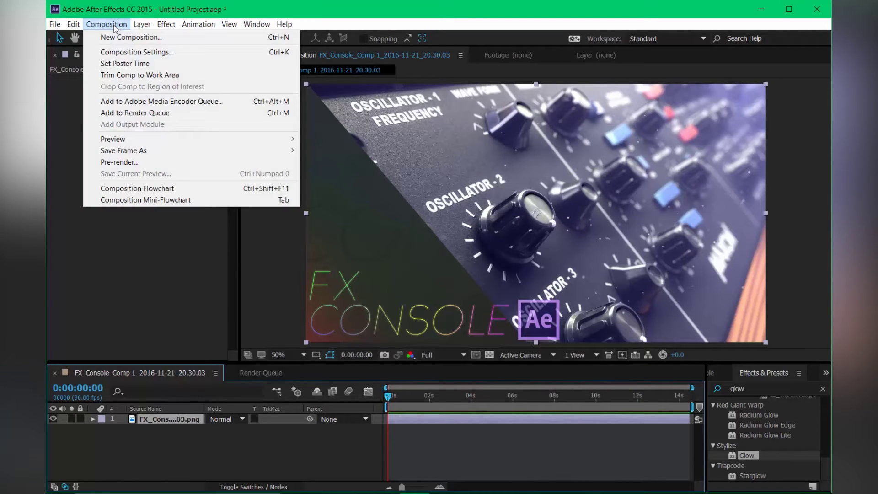
pyautogui.click(131, 113)
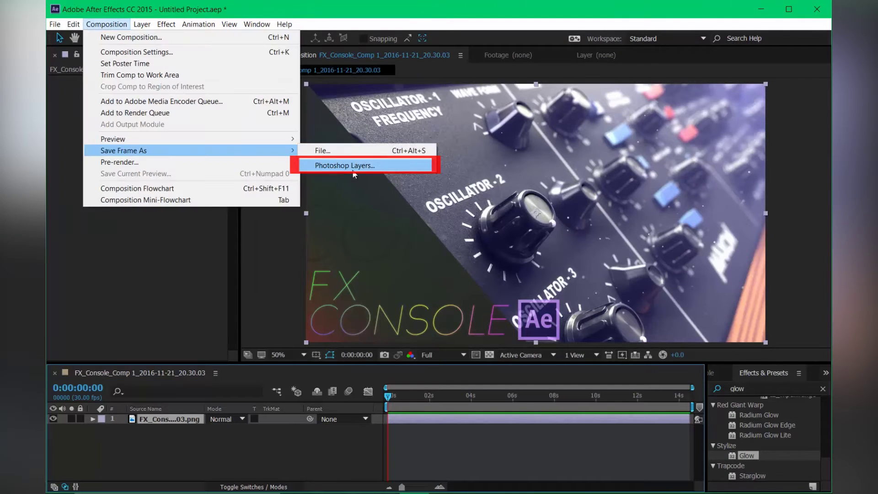
pyautogui.click(347, 165)
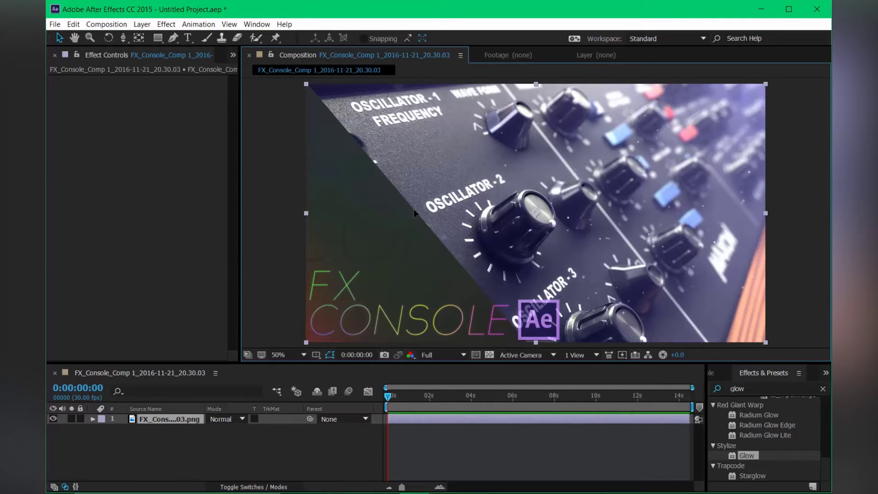
pyautogui.press('ctrl')
pyautogui.press('ctrl')
pyautogui.press('Escape')
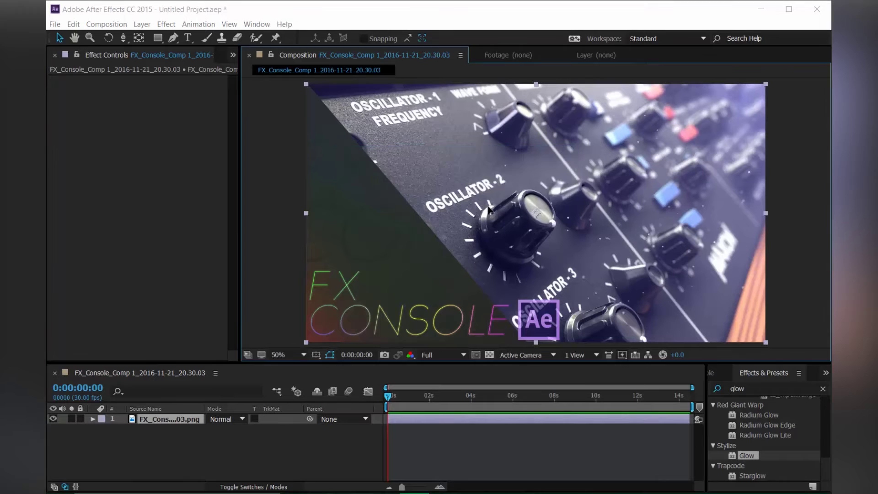
pyautogui.hotkey('ctrl', 'space')
# Step: Export a gallery snapshot into a newly created folder under FXConsole
pyautogui.click(517, 174)
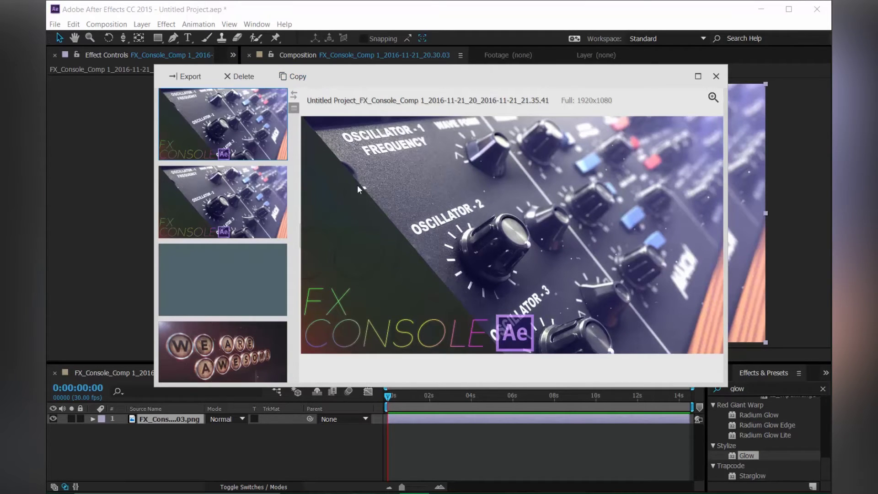
pyautogui.hotkey('ctrl', 's')
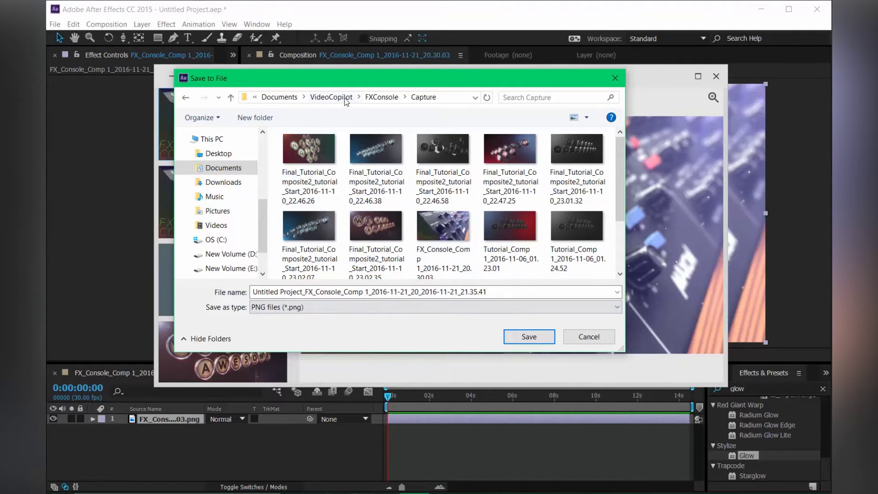
pyautogui.click(382, 97)
pyautogui.hotkey('ctrl', 'shift', 'n')
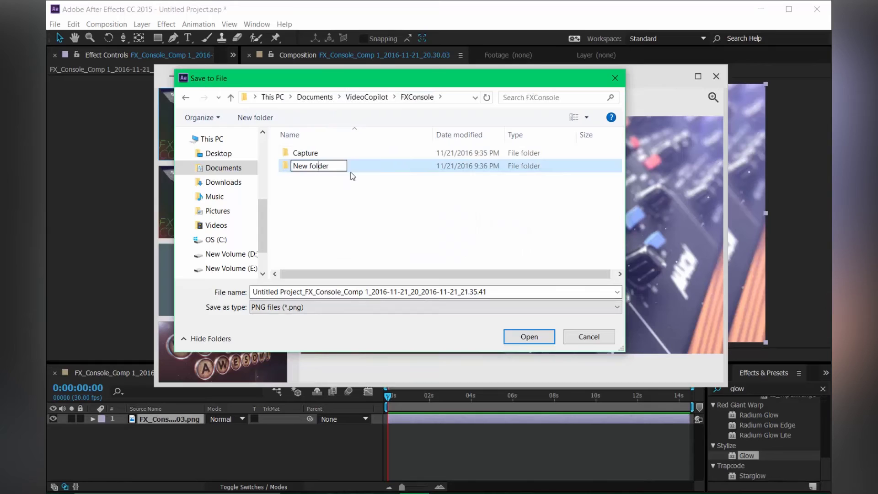
pyautogui.click(337, 177)
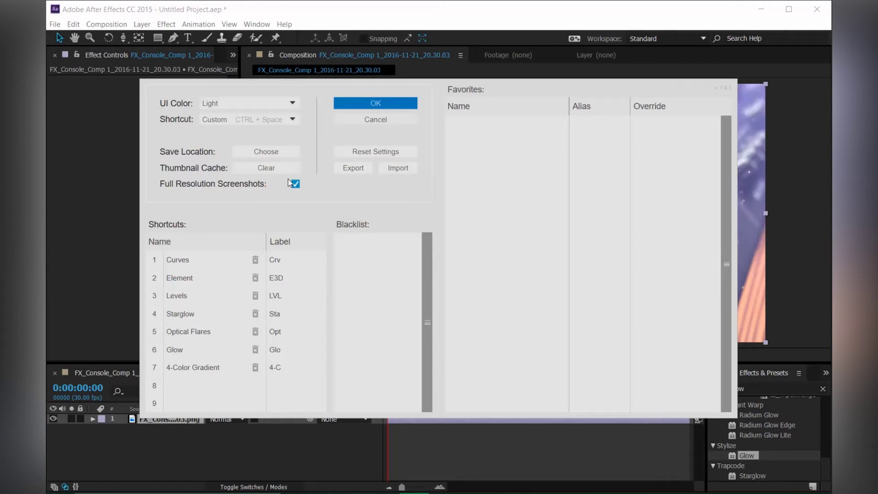
# Step: Close the FX Console settings and switch preview resolution to Half, then back to Full
pyautogui.click(370, 103)
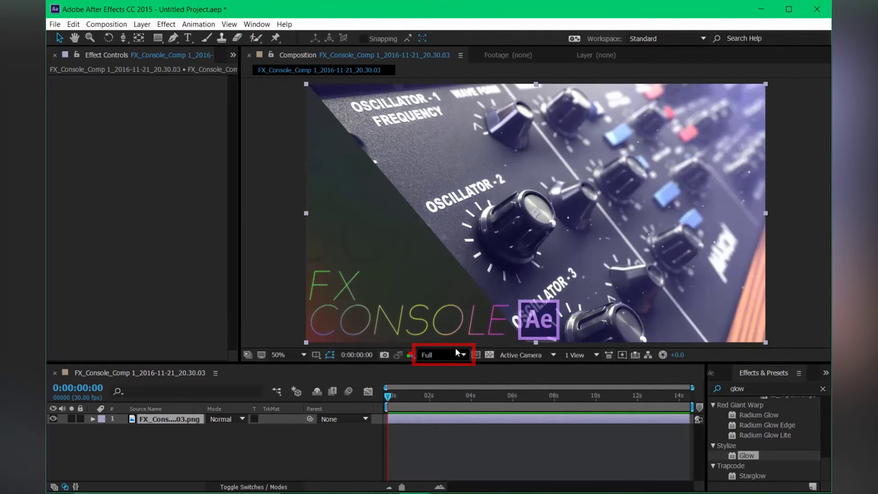
pyautogui.click(441, 355)
pyautogui.click(450, 386)
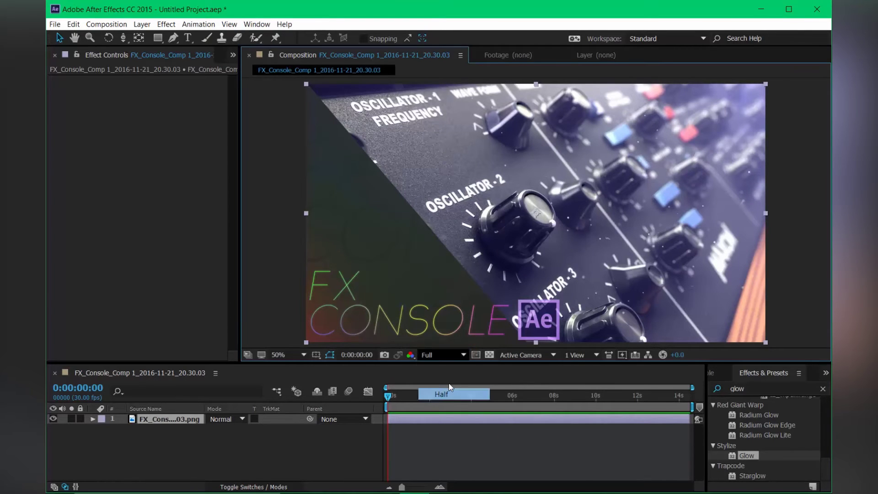
pyautogui.click(429, 357)
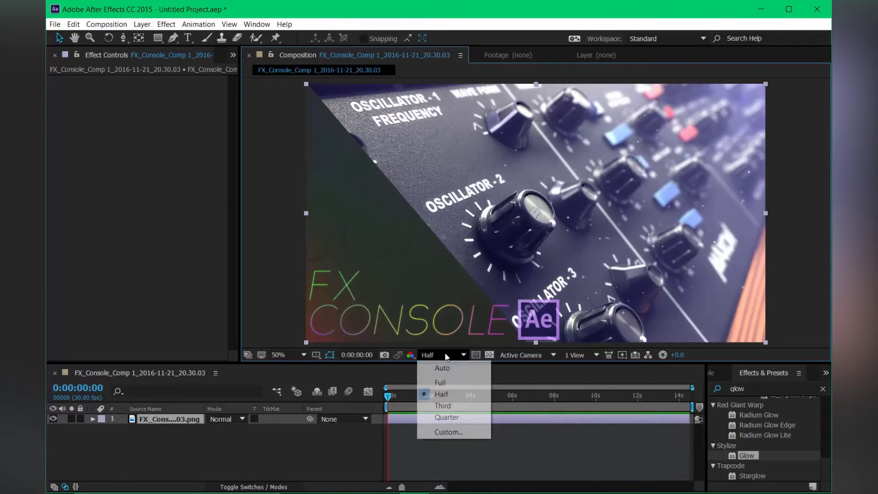
pyautogui.click(440, 377)
# Step: Copy a snapshot of the composition to the clipboard from the FX Console bar
pyautogui.hotkey('ctrl', 'space')
pyautogui.click(536, 151)
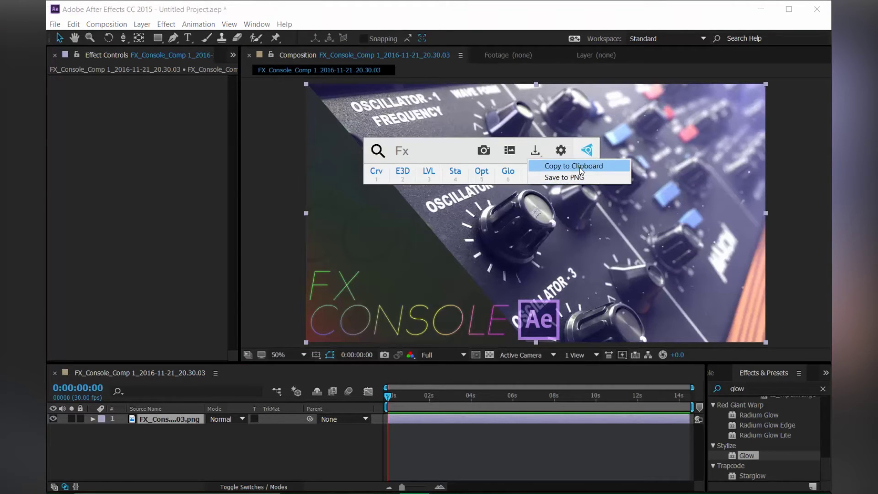
pyautogui.click(562, 222)
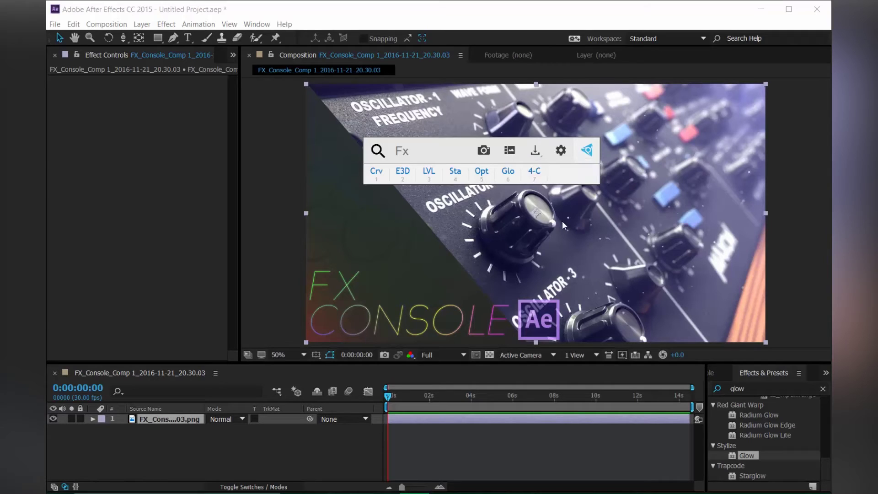
pyautogui.press('Escape')
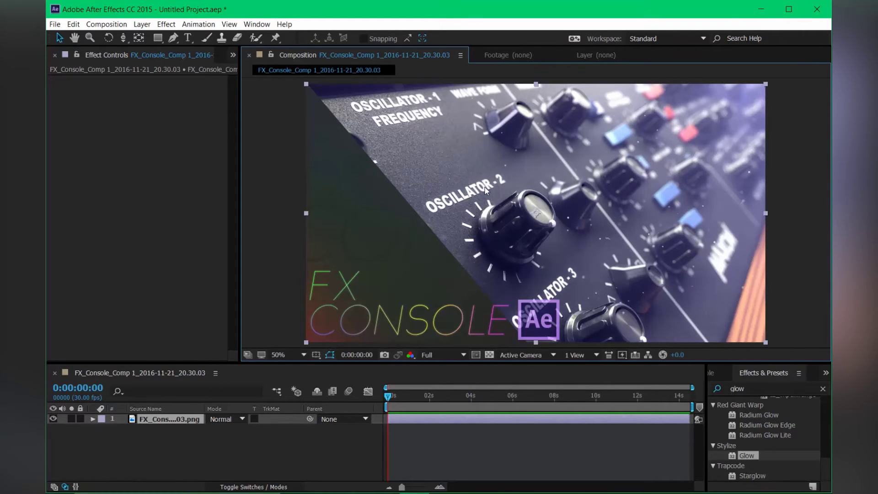
# Step: Add Curves to the FX Console favorites from the 'cu' search results
pyautogui.hotkey('ctrl', 'space')
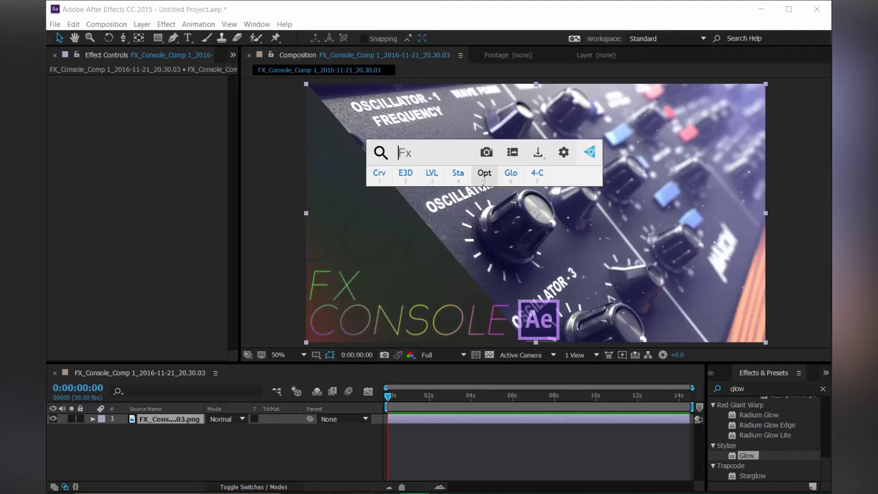
pyautogui.write('cu')
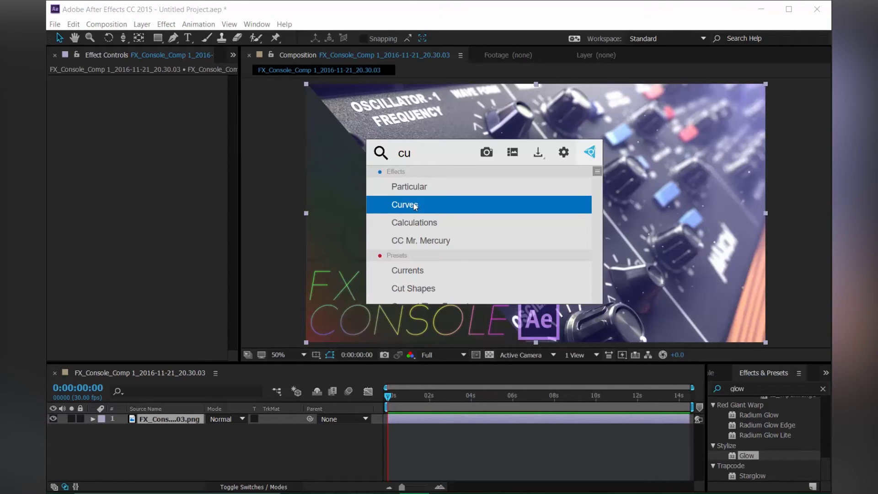
pyautogui.press('Up')
pyautogui.rightClick(413, 205)
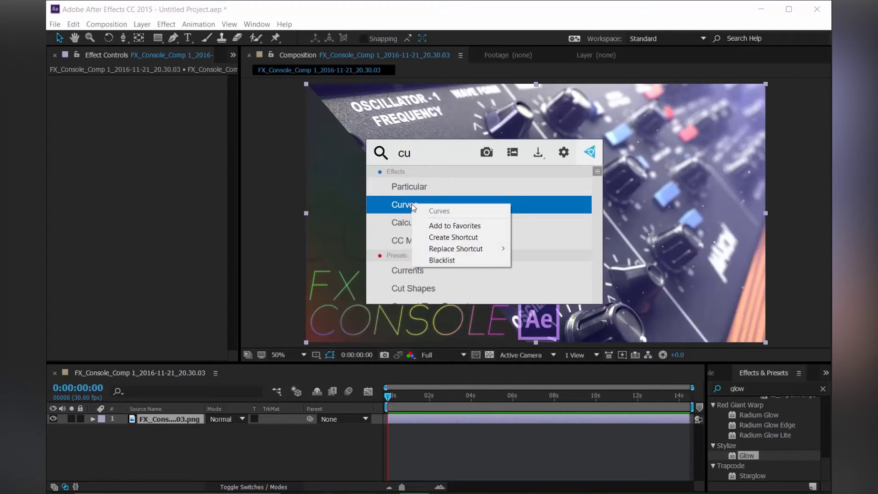
pyautogui.click(455, 226)
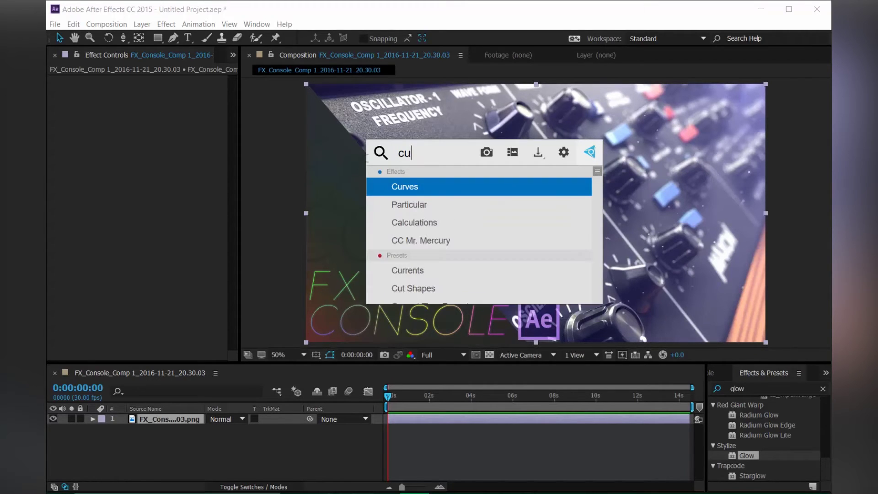
# Step: Blacklist Starglow from the FX Console 'glow' search results
pyautogui.click(440, 130)
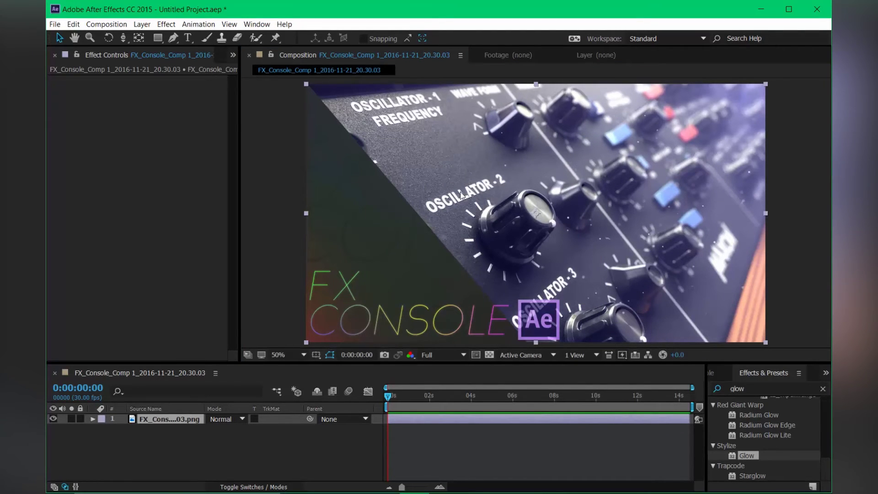
pyautogui.hotkey('ctrl', 'space')
pyautogui.write('glow')
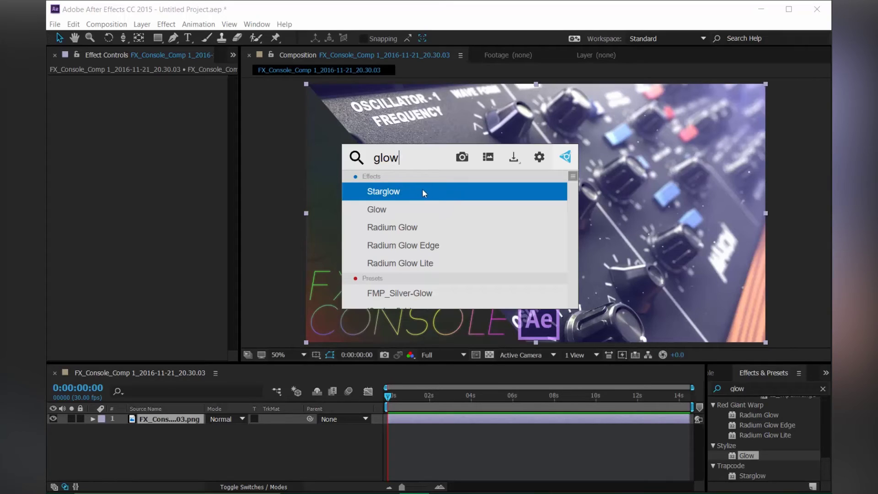
pyautogui.rightClick(397, 190)
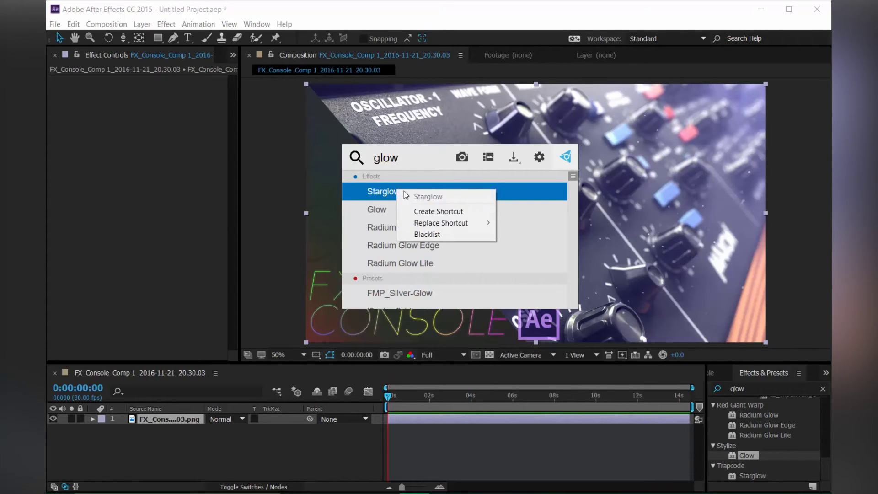
pyautogui.click(434, 237)
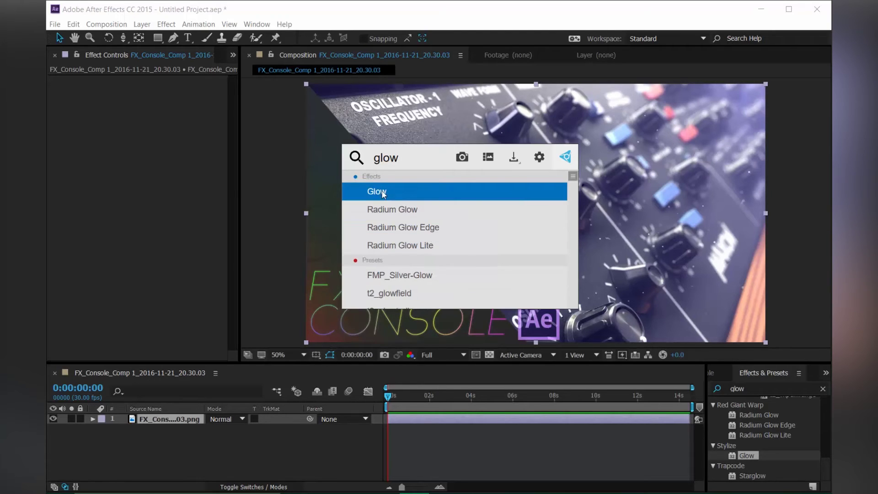
# Step: Remove Starglow from the blacklist in FX Console settings and save them
pyautogui.hotkey('ctrl', 'a')
pyautogui.write('glow')
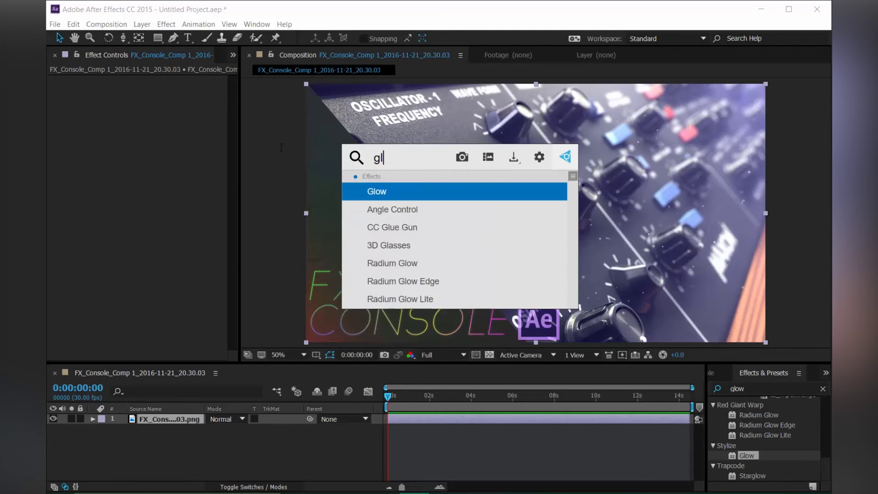
pyautogui.click(539, 157)
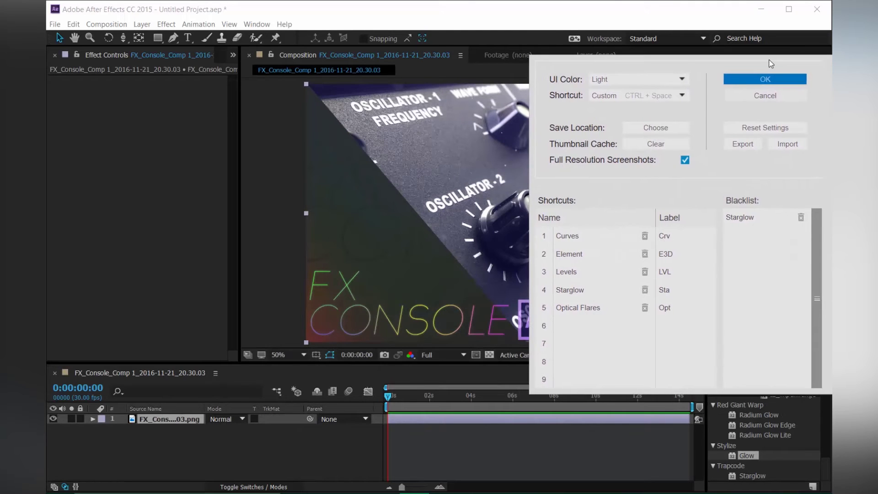
pyautogui.click(802, 217)
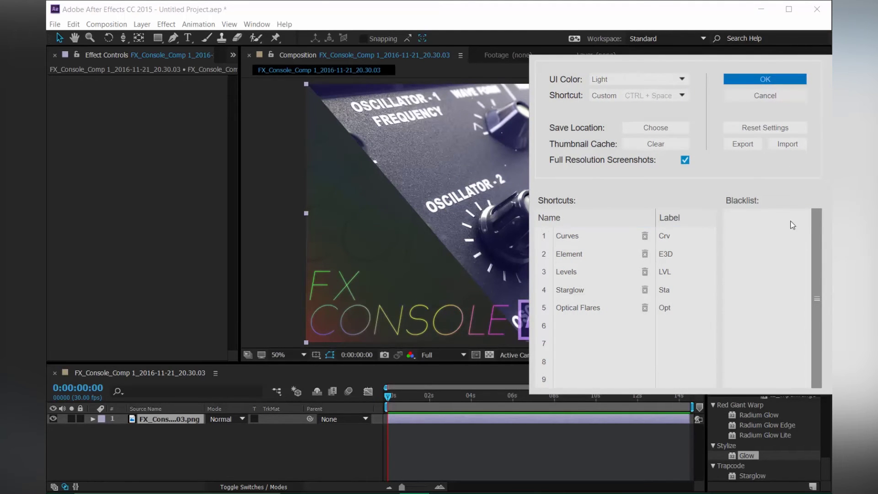
pyautogui.click(766, 80)
pyautogui.hotkey('ctrl', 'space')
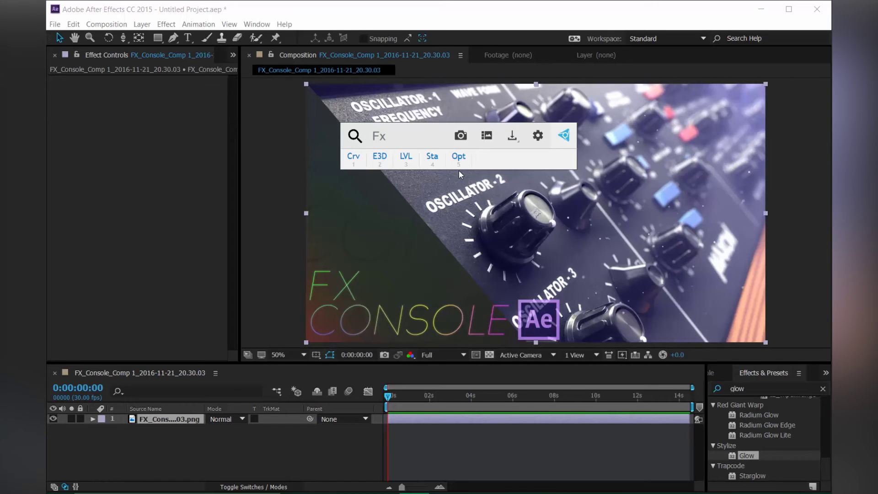
# Step: Search 'action' in FX Console to apply CC Ball Action to the footage layer
pyautogui.write('action')
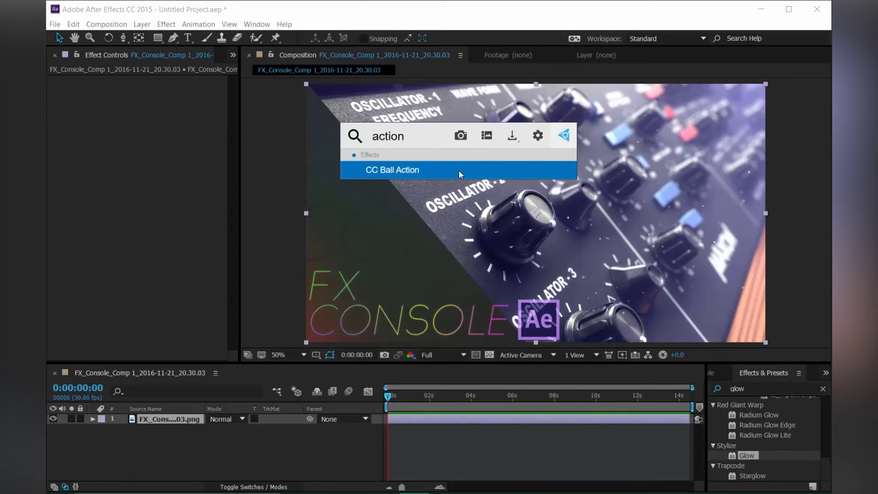
pyautogui.press('Return')
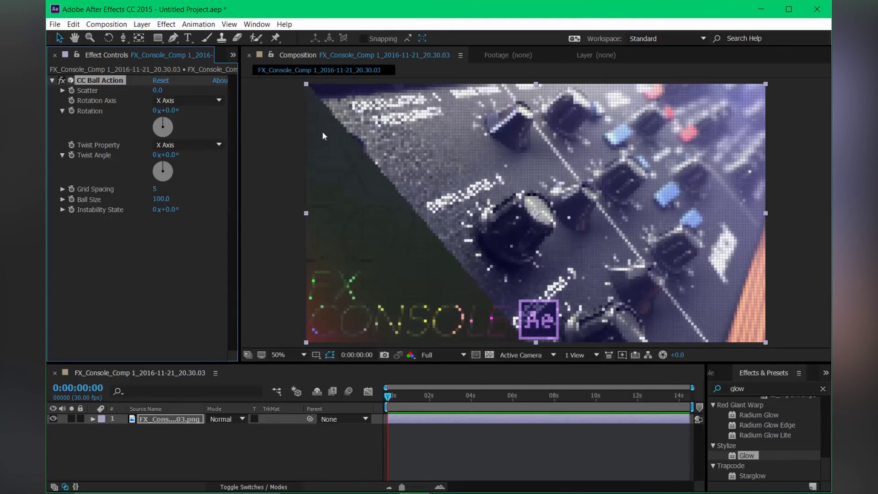
# Step: Set CC Ball Action to Scatter 27, Grid Spacing 5, Ball Size 64 and Twist Angle 11°
pyautogui.moveTo(161, 94); pyautogui.dragTo(182, 109)
pyautogui.moveTo(158, 188); pyautogui.dragTo(180, 209)
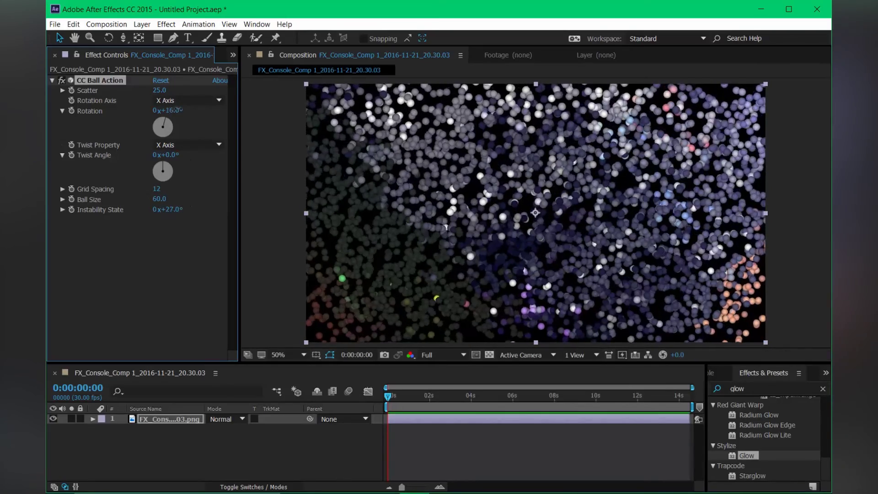
pyautogui.moveTo(168, 110); pyautogui.dragTo(150, 120)
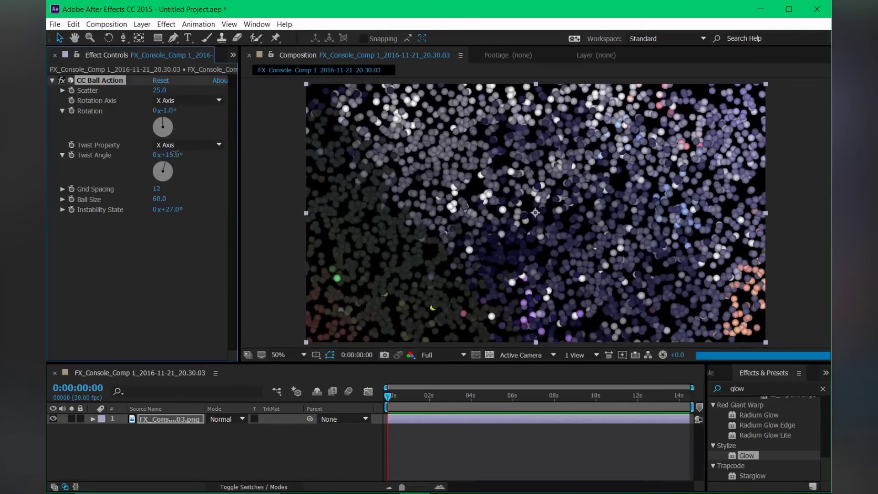
pyautogui.moveTo(167, 155); pyautogui.dragTo(177, 154)
pyautogui.moveTo(164, 199); pyautogui.dragTo(147, 189)
pyautogui.moveTo(160, 91)
pyautogui.mouseDown()
pyautogui.moveTo(139, 93)
pyautogui.moveTo(161, 92)
pyautogui.mouseUp()
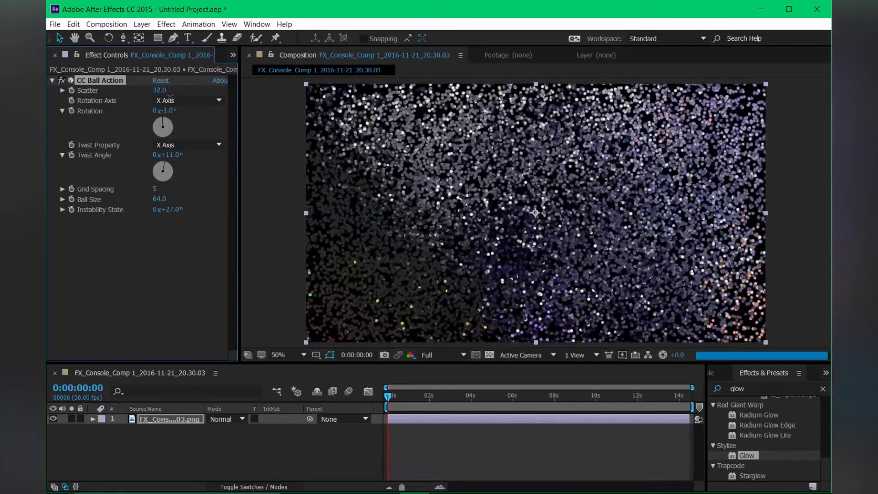
pyautogui.moveTo(168, 155); pyautogui.dragTo(190, 154)
pyautogui.hotkey('ctrl', 'z')
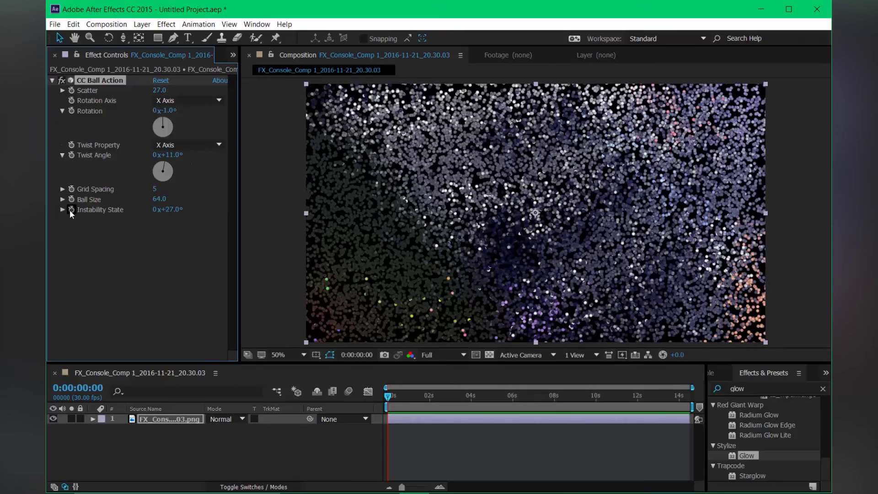
# Step: Give Instability State a time*150 expression and scrub forward to check the animation
pyautogui.keyDown('alt'); pyautogui.click(72, 210); pyautogui.keyUp('alt')
pyautogui.write('time*')
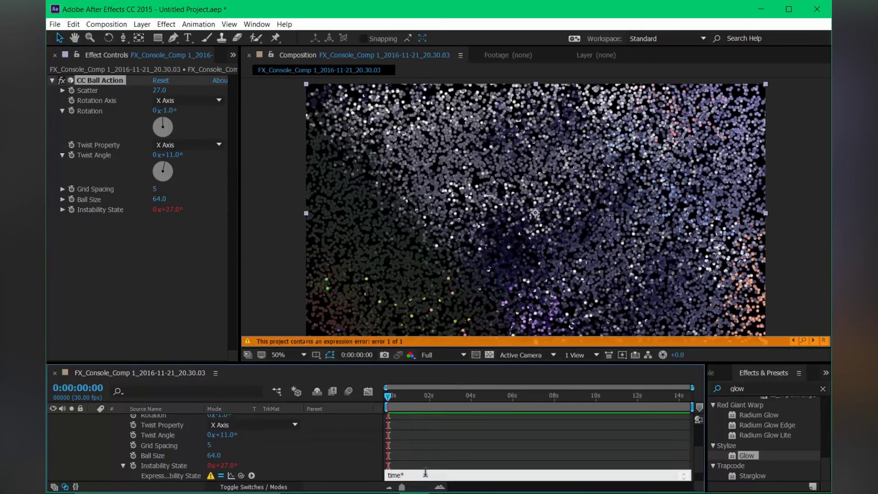
pyautogui.write('150')
pyautogui.click(418, 397)
pyautogui.moveTo(422, 400); pyautogui.dragTo(450, 399)
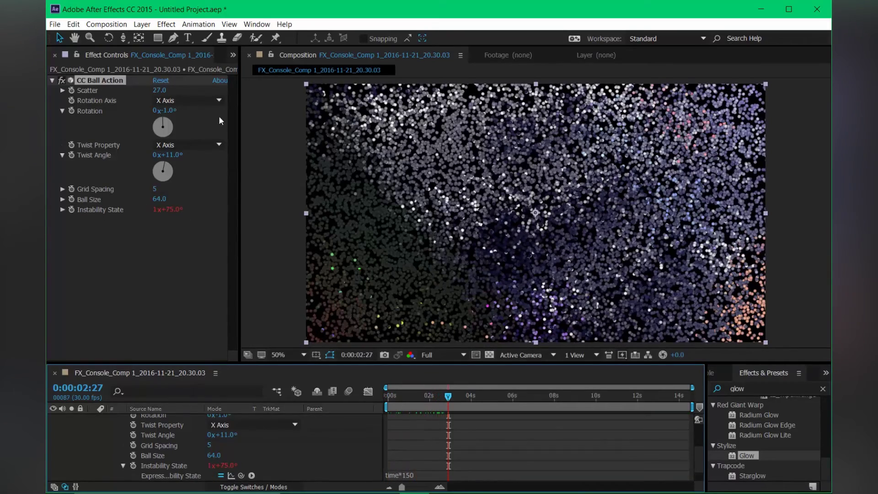
# Step: Add Glow and Starglow via FX Console and preview the animation
pyautogui.hotkey('ctrl', 'space')
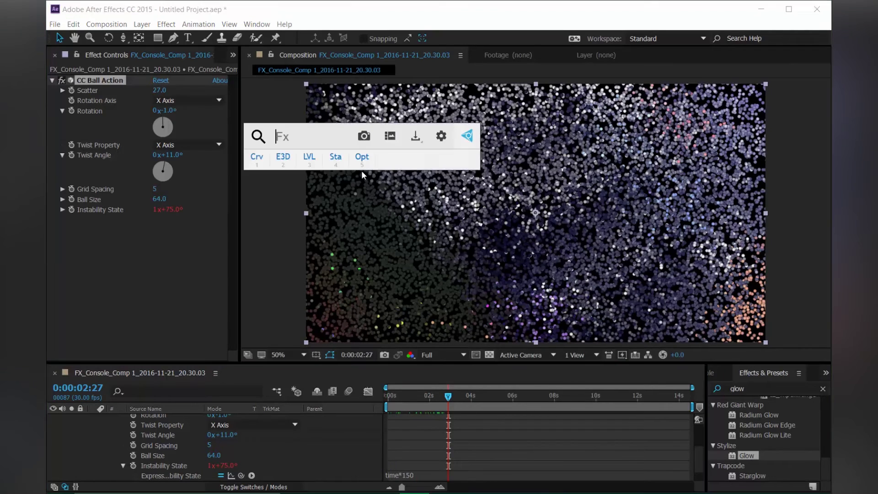
pyautogui.write('glow')
pyautogui.press('Return')
pyautogui.click(53, 189)
pyautogui.hotkey('ctrl', 'space')
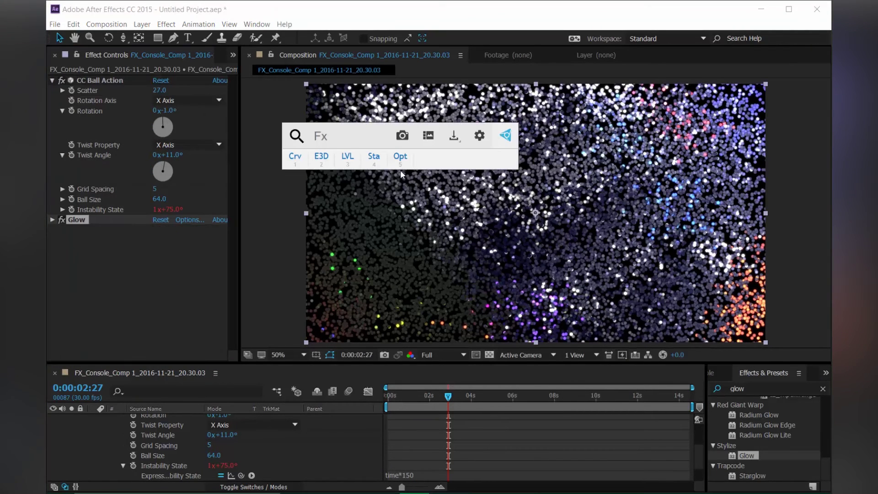
pyautogui.press('Escape')
pyautogui.click(52, 230)
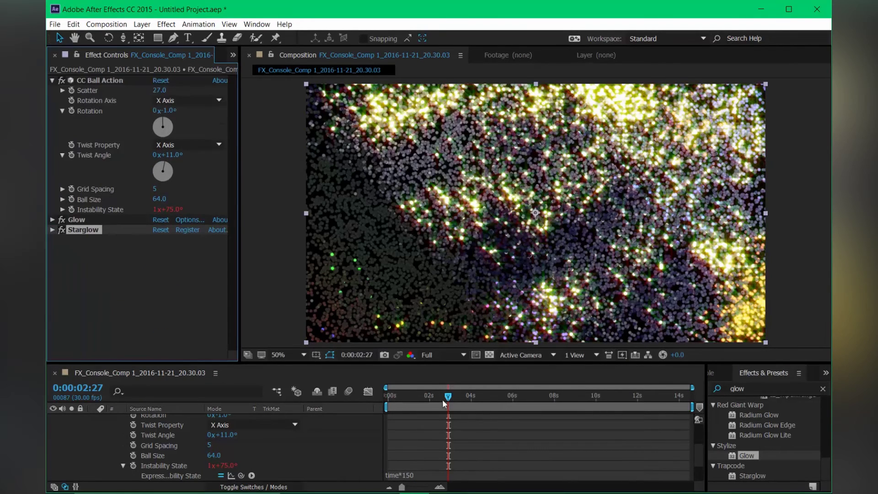
pyautogui.moveTo(412, 396); pyautogui.dragTo(440, 400)
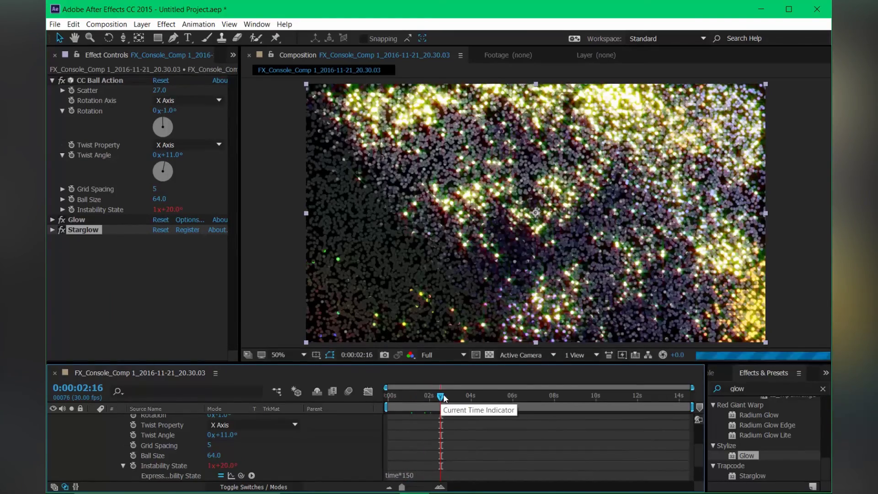
pyautogui.press('space')
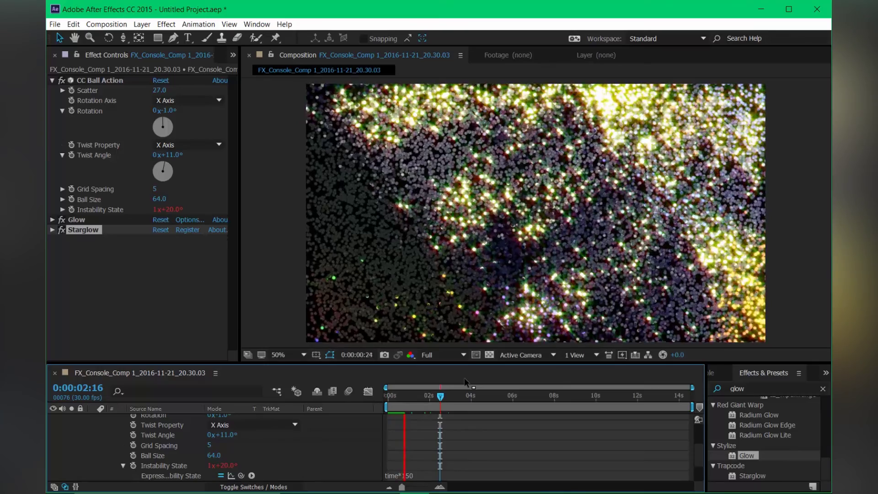
pyautogui.press('space')
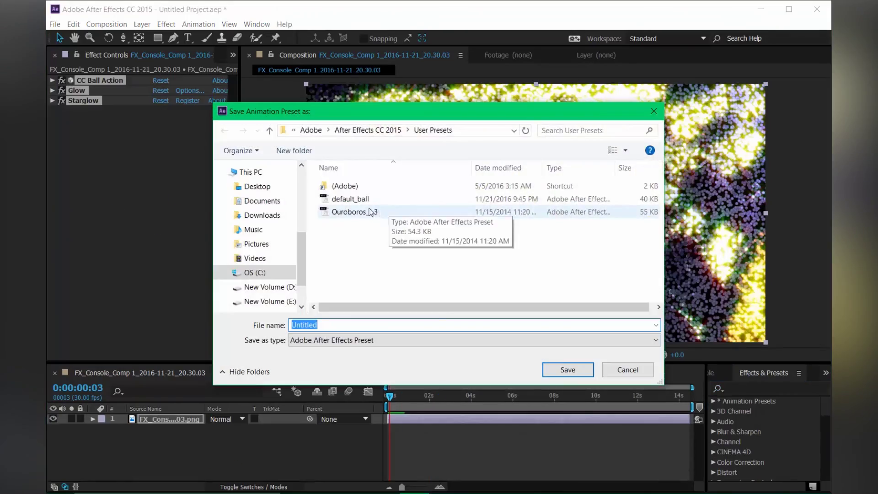
# Step: Overwrite the default_ball preset with the effect stack, then remove all effects
pyautogui.click(354, 199)
pyautogui.click(568, 369)
pyautogui.click(522, 253)
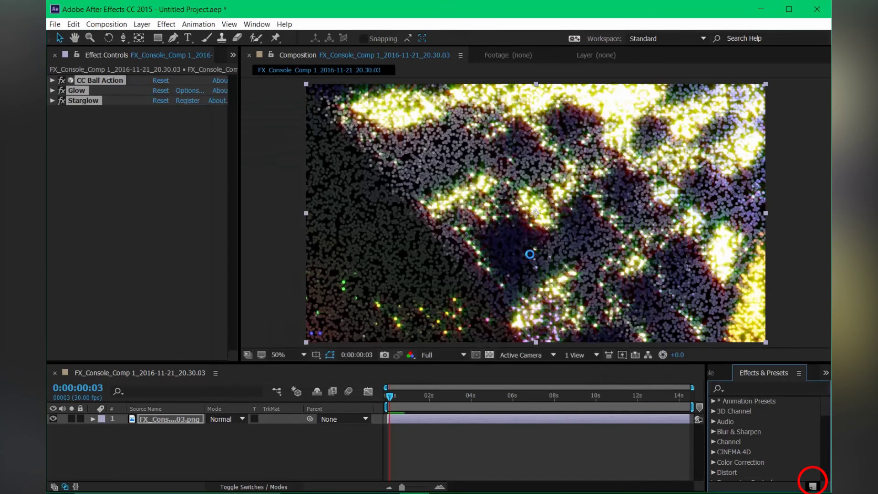
pyautogui.press('Delete')
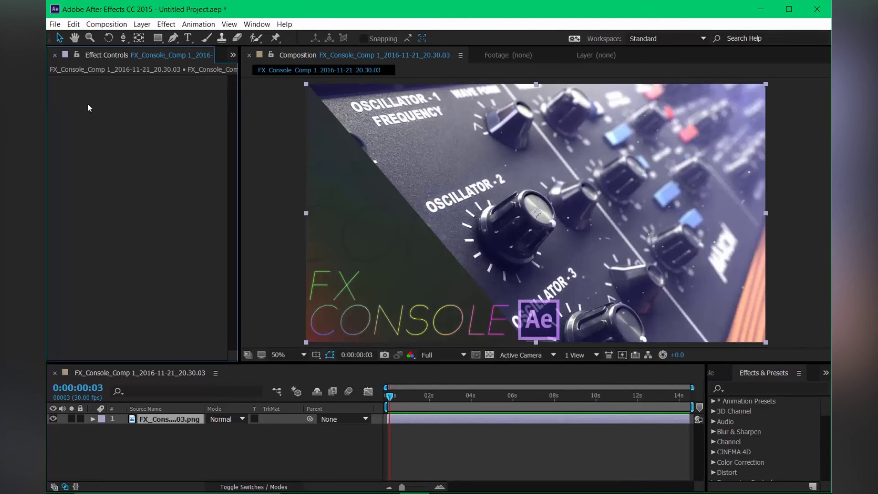
# Step: Search FX Console for 'action', then clear the search field
pyautogui.hotkey('ctrl', 'space')
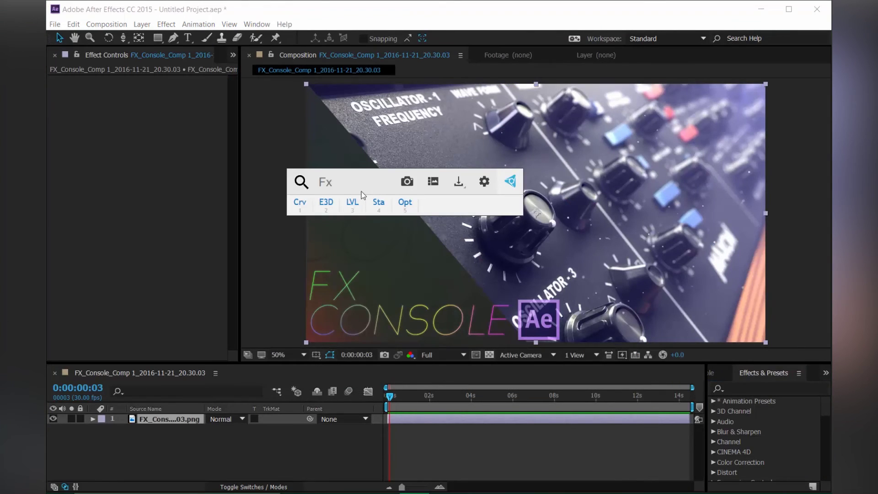
pyautogui.write('acti')
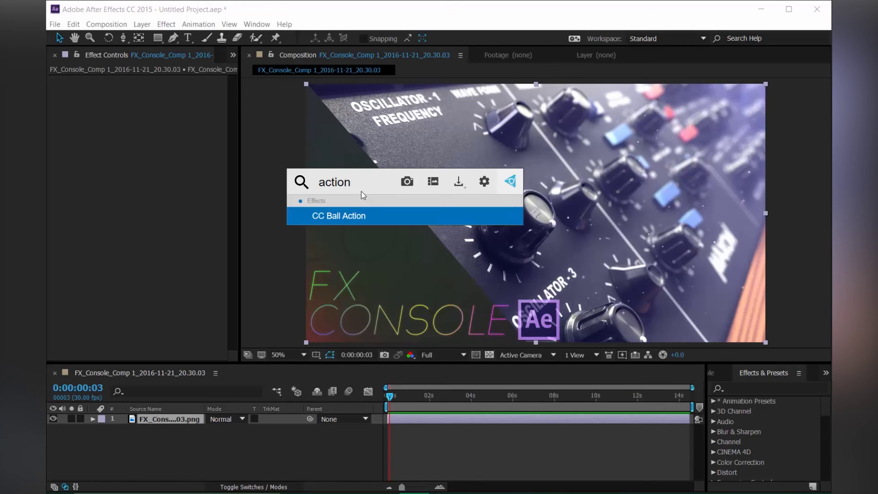
pyautogui.write('on')
pyautogui.hotkey('ctrl', 'a')
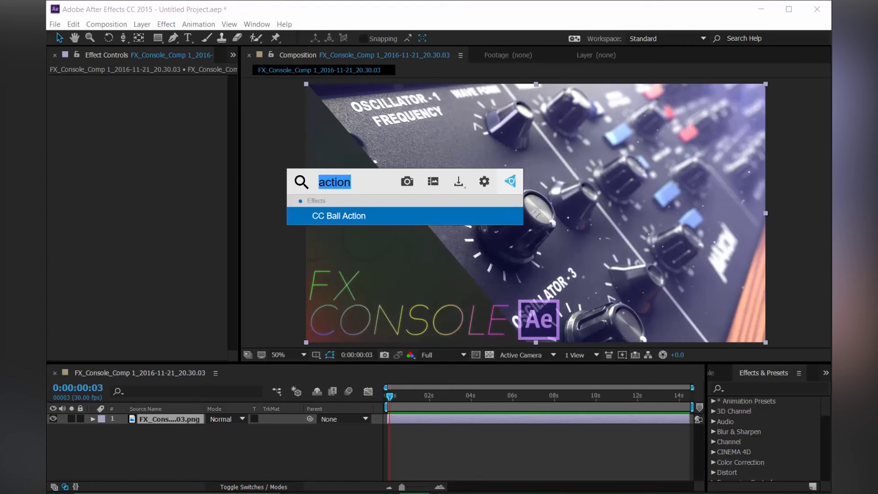
pyautogui.press('BackSpace')
# Step: In FX Console settings, set default_ball as the CC Ball Action favorite's override
pyautogui.click(468, 158)
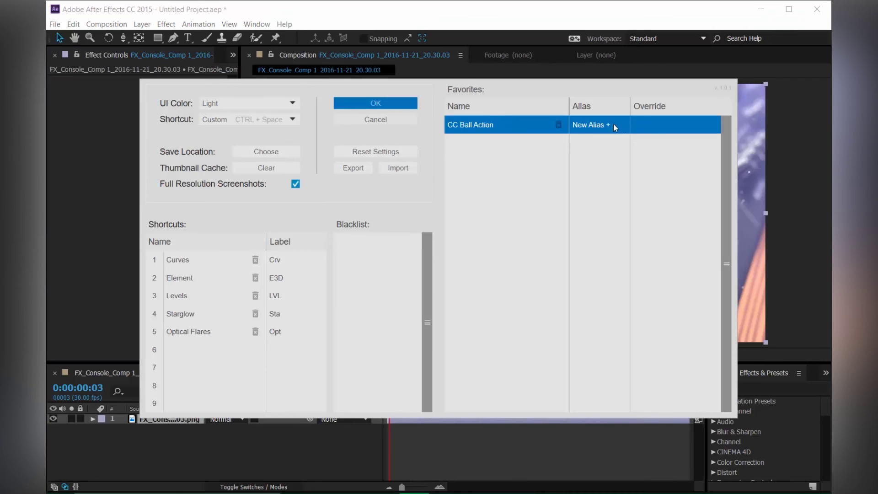
pyautogui.click(664, 125)
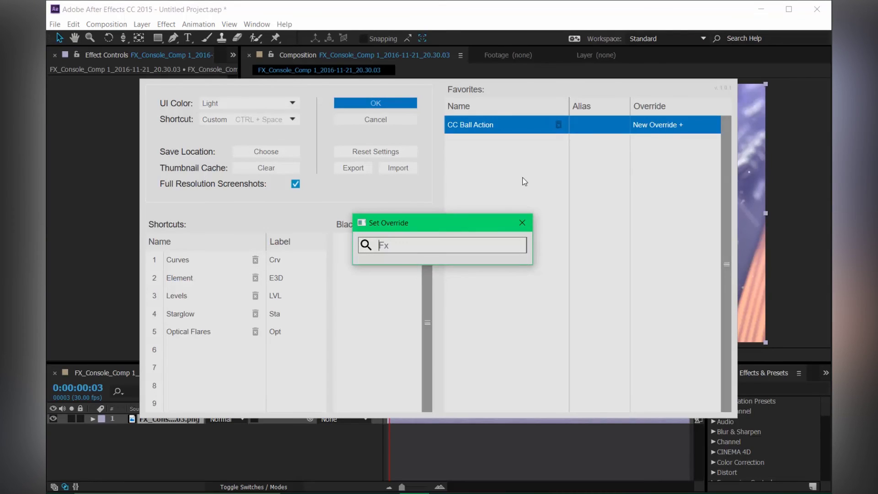
pyautogui.write('def')
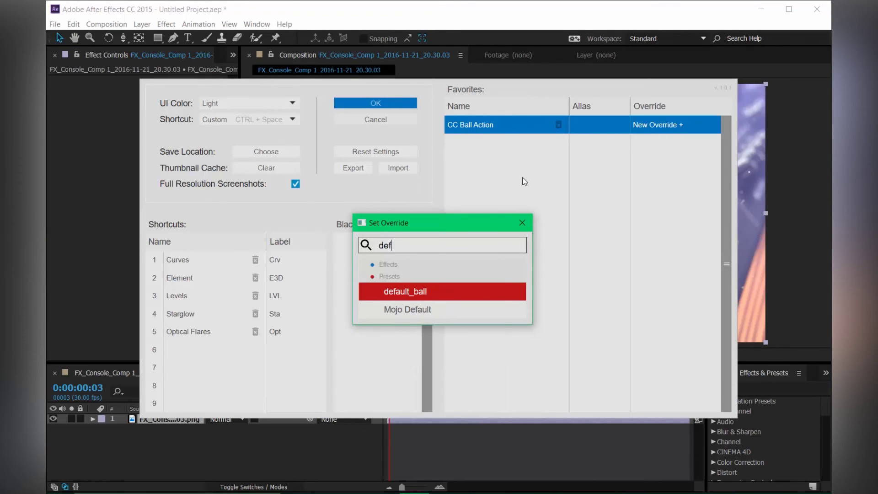
pyautogui.click(425, 295)
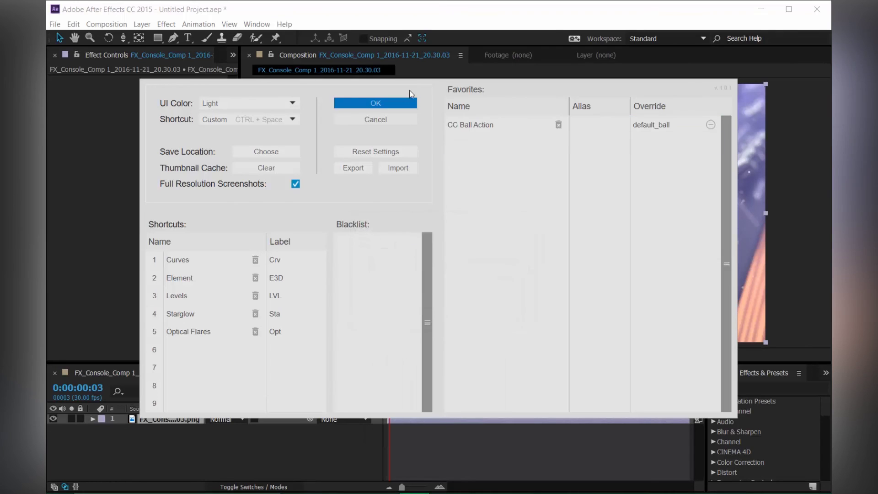
pyautogui.click(412, 103)
pyautogui.hotkey('ctrl', 'space')
pyautogui.write('ac')
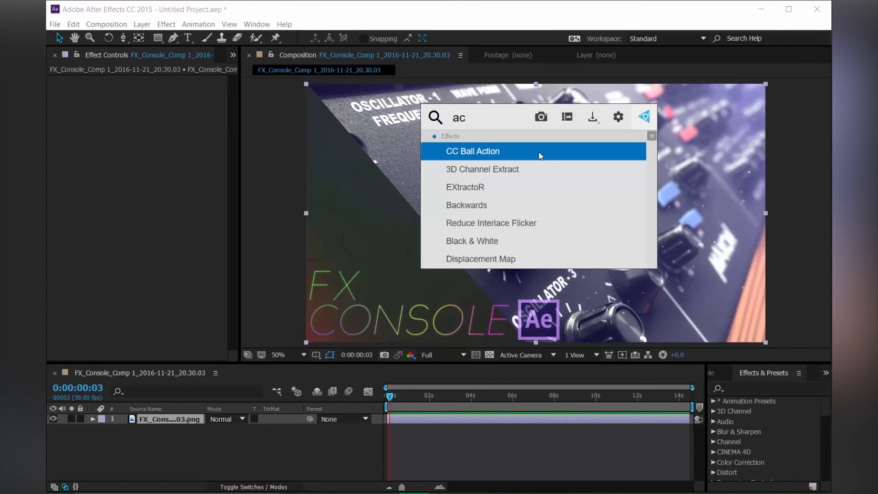
pyautogui.write('t')
pyautogui.click(479, 152)
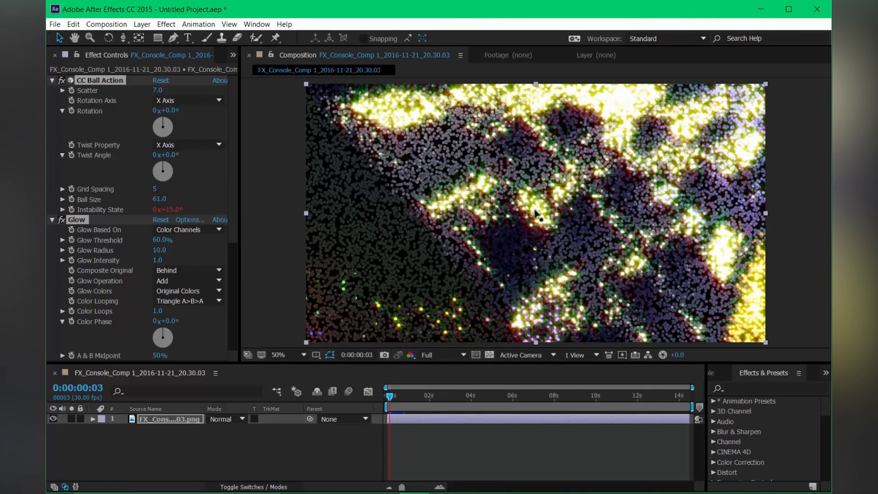
pyautogui.press('Delete')
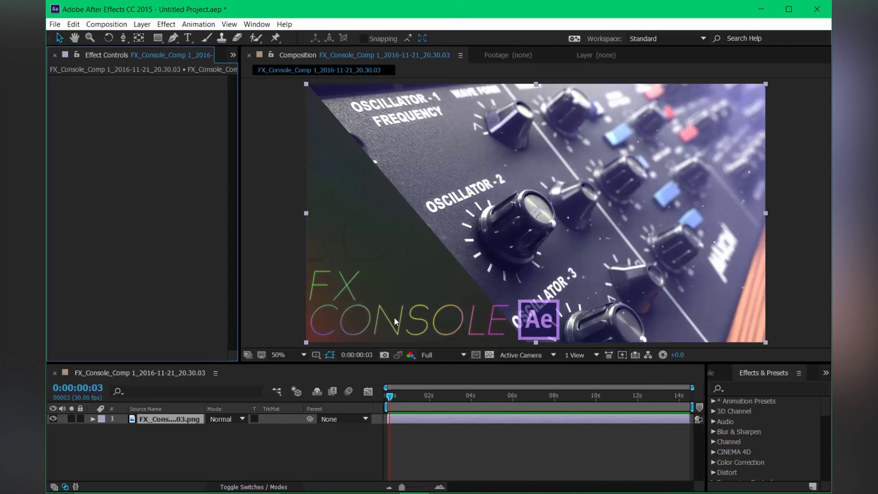